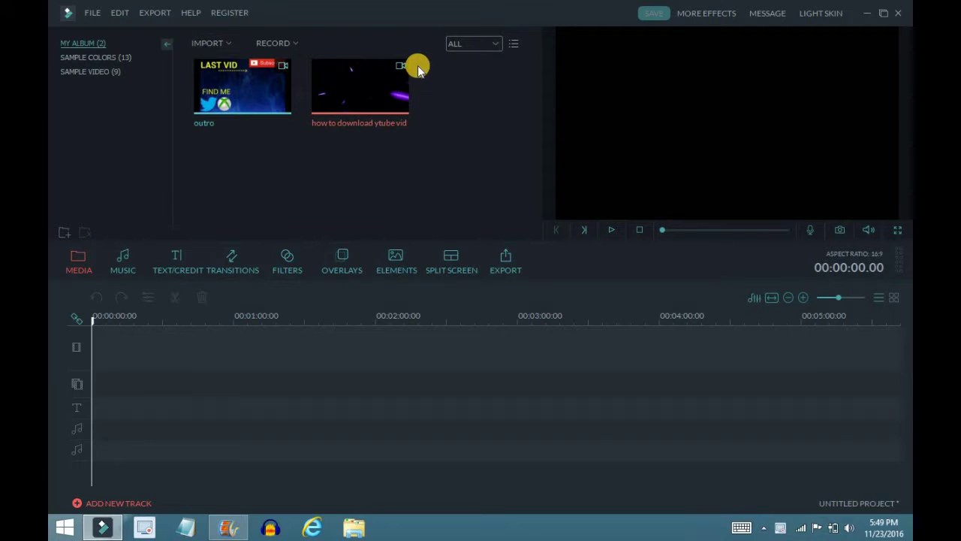
- Drag the 'how to download ytube vid' clip from the media library onto the timeline's video track
{"action": "left_click_drag", "start_coordinate": [386, 86], "coordinate": [197, 347]}
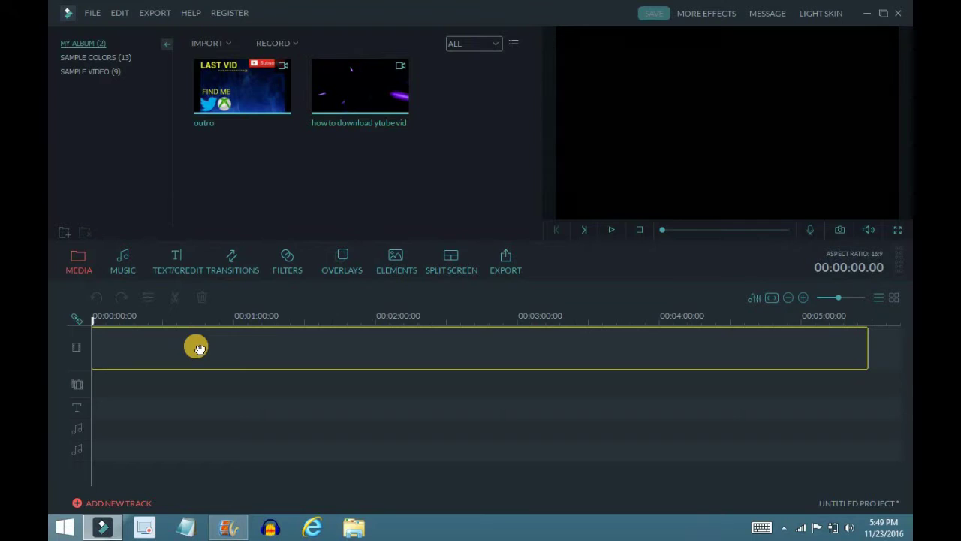
{"action": "left_click_drag", "start_coordinate": [199, 348], "coordinate": [199, 348]}
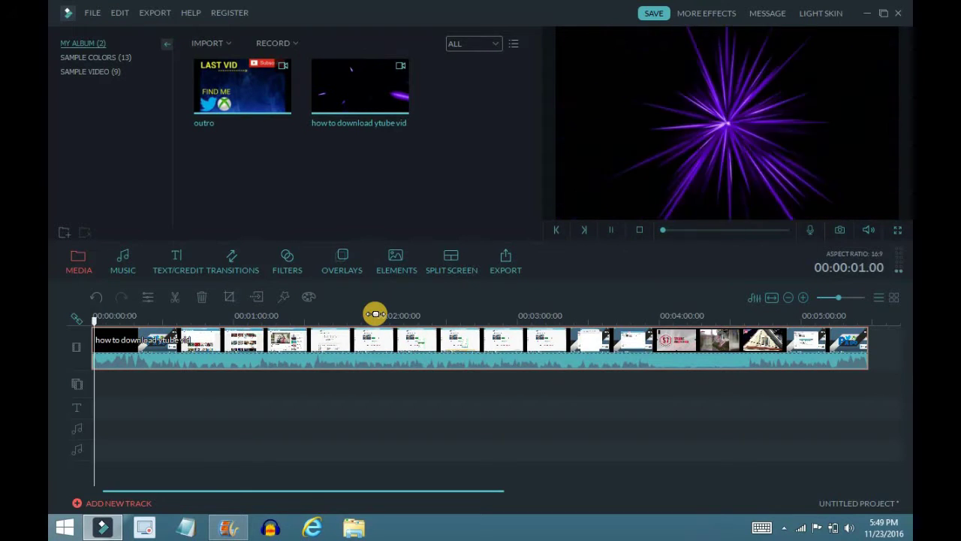
- Pause playback, detach the clip's audio with Audio Detach, and delete the separated audio clip
{"action": "key", "text": "space"}
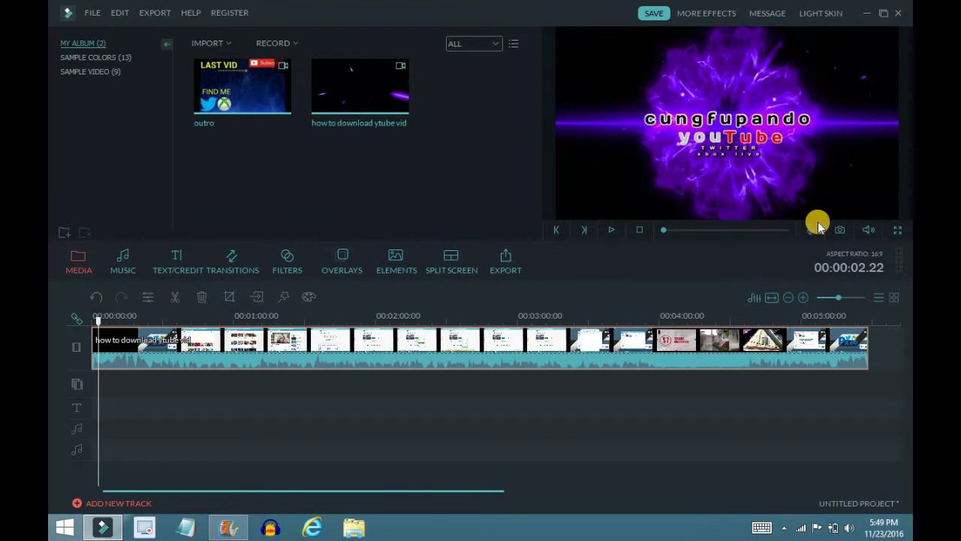
{"action": "right_click", "coordinate": [606, 356]}
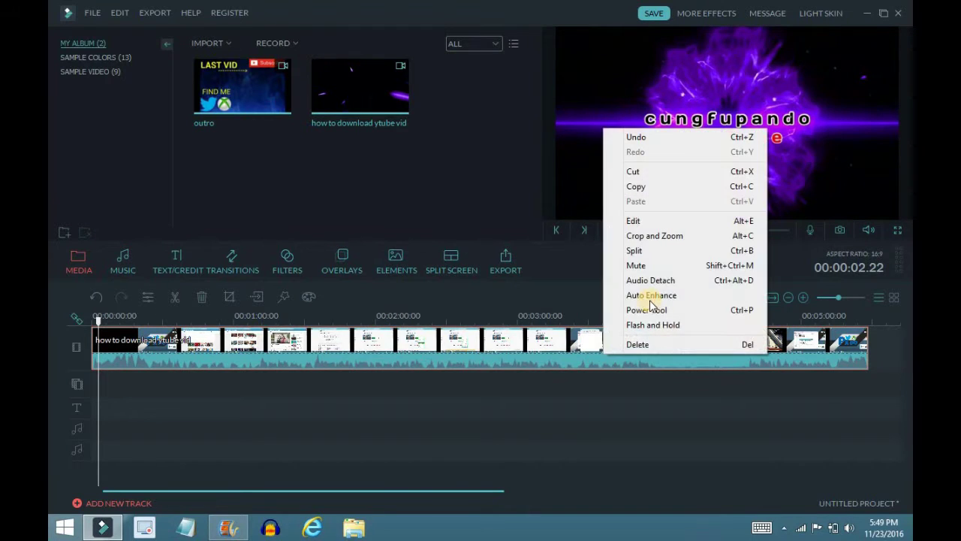
{"action": "left_click", "coordinate": [712, 282]}
{"action": "key", "text": "Delete"}
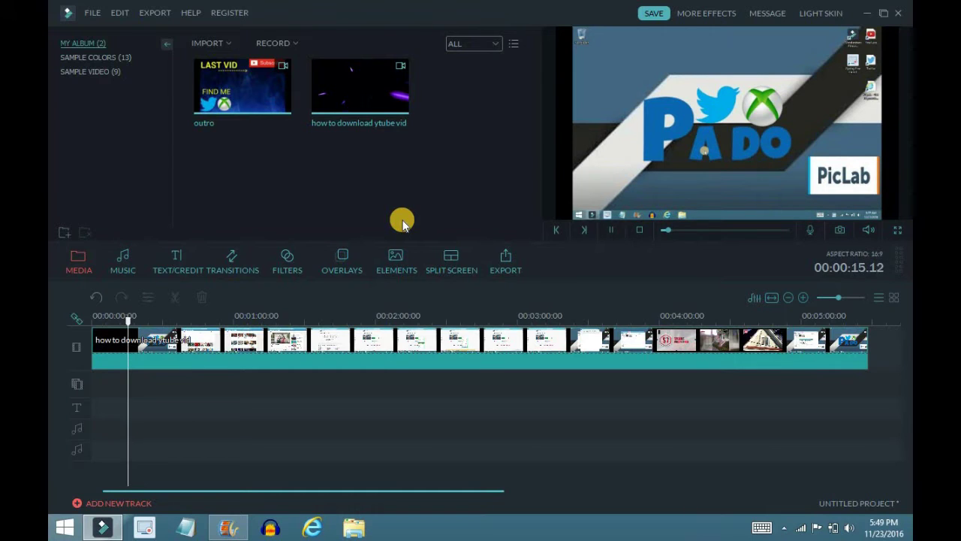
- Move the playhead to the savefrom.net frame near 1:51 and capture it as Snapshot_0
{"action": "left_click", "coordinate": [234, 320]}
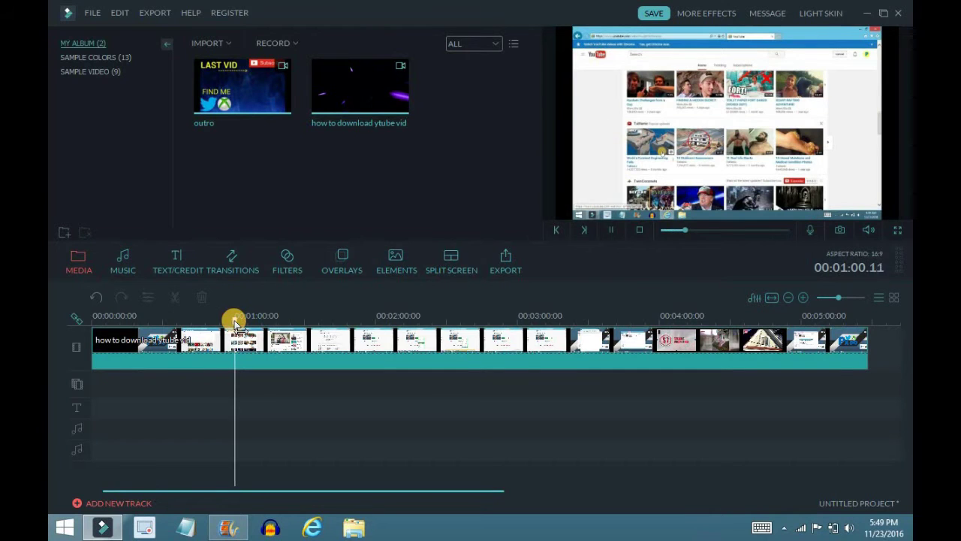
{"action": "left_click", "coordinate": [353, 319]}
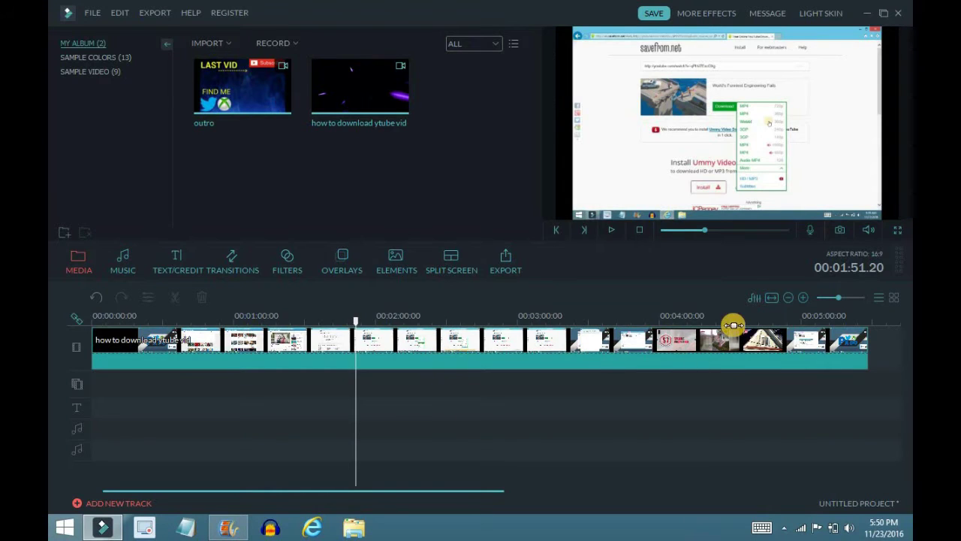
{"action": "left_click", "coordinate": [842, 234]}
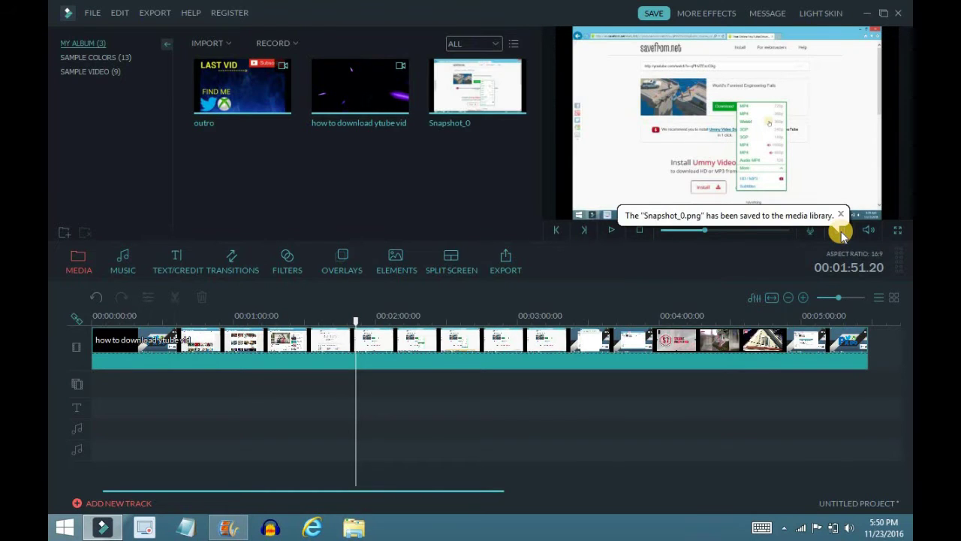
{"action": "left_click", "coordinate": [505, 84]}
- Delete Snapshot_0 and list the FAVOURITE title templates under TEXT/CREDIT
{"action": "key", "text": "Delete"}
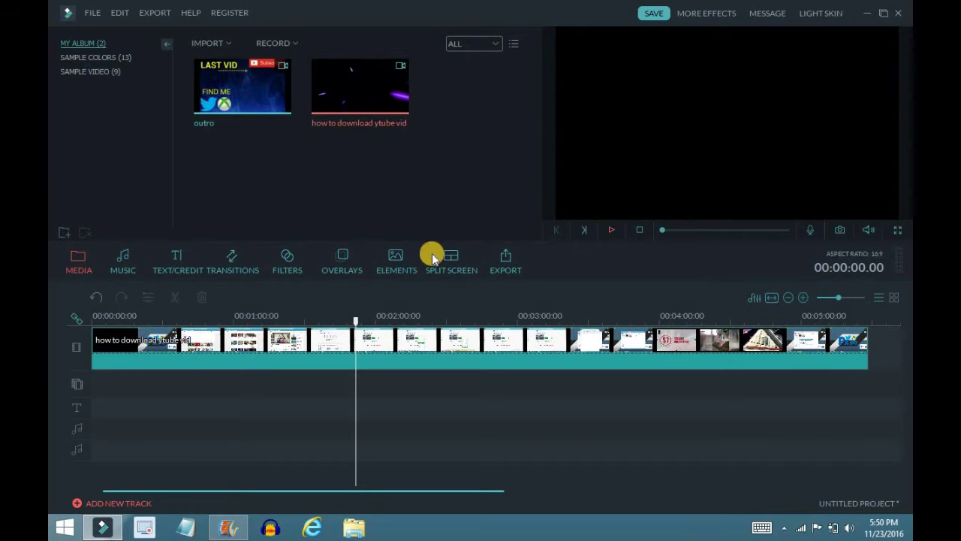
{"action": "left_click", "coordinate": [182, 255]}
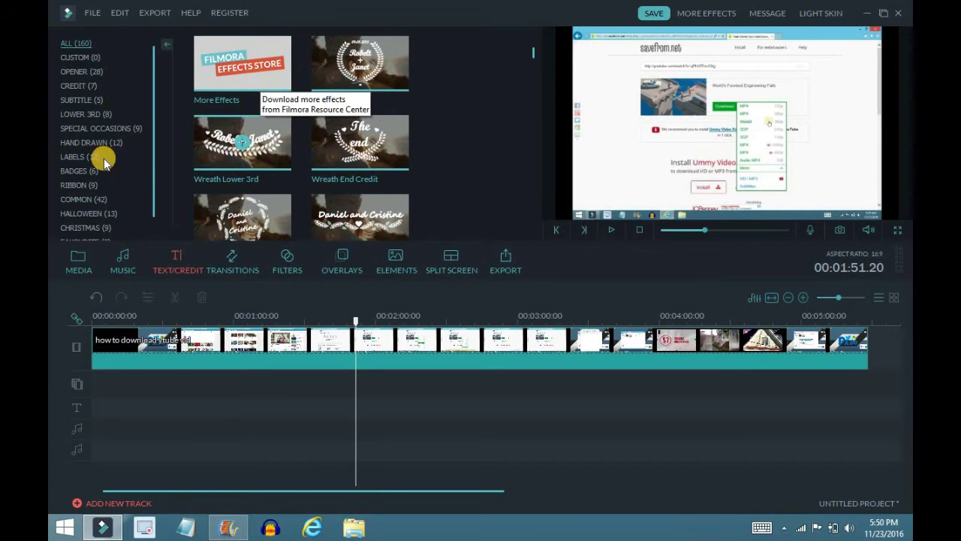
{"action": "left_click", "coordinate": [86, 72]}
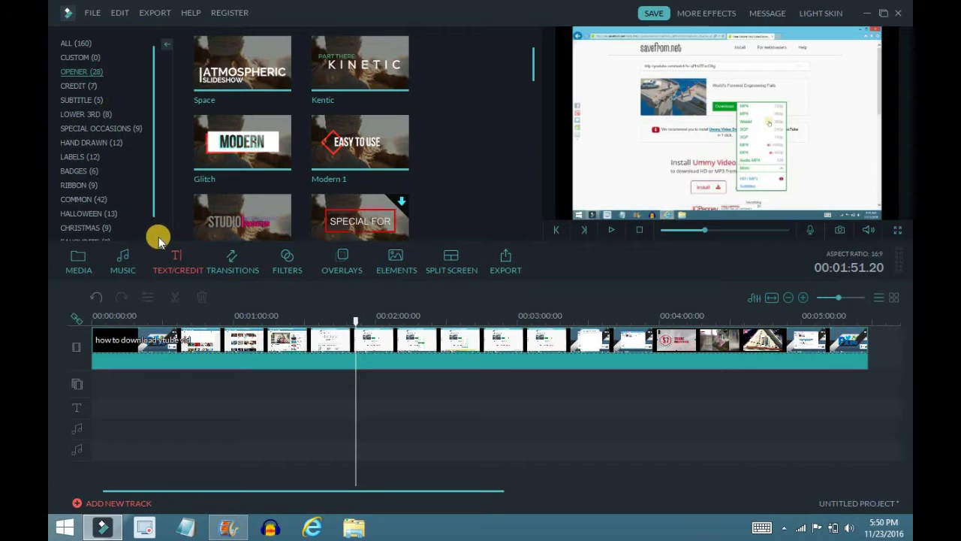
{"action": "scroll", "coordinate": [147, 239], "scroll_direction": "down", "scroll_amount": 1}
{"action": "left_click", "coordinate": [106, 230]}
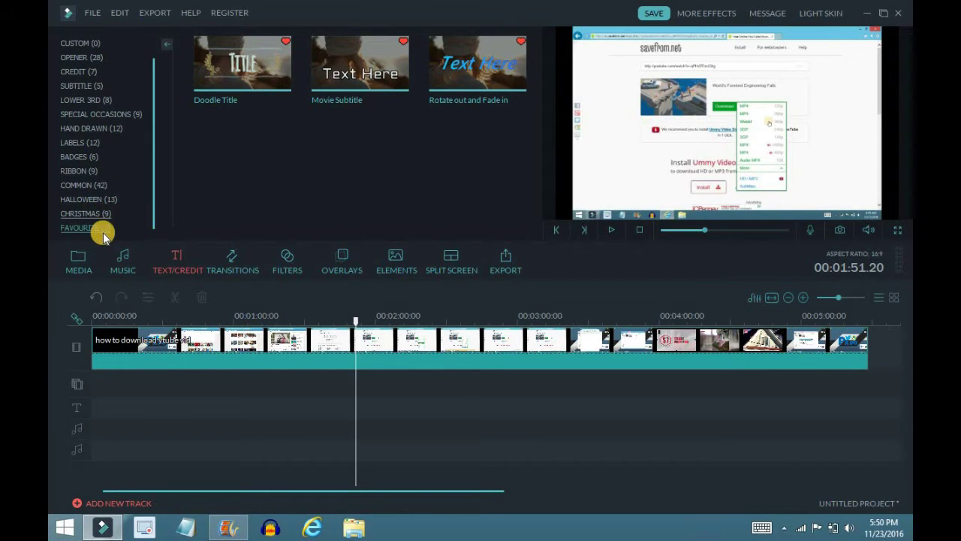
- Add the Movie Subtitle title to the text track at 1:51, preview it, and open its text settings
{"action": "mouse_move", "coordinate": [391, 65]}
{"action": "left_click_drag", "start_coordinate": [391, 64], "coordinate": [365, 416]}
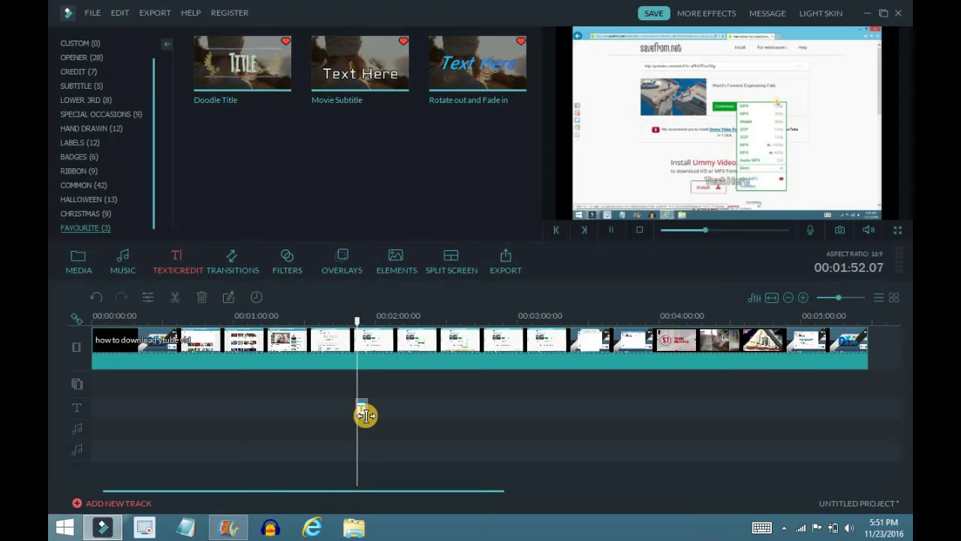
{"action": "key", "text": "space"}
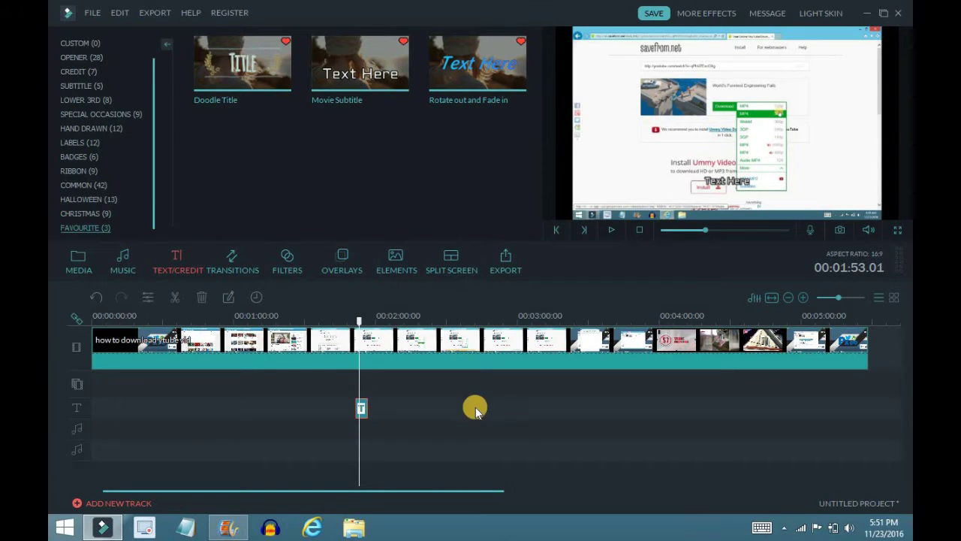
{"action": "double_click", "coordinate": [362, 406]}
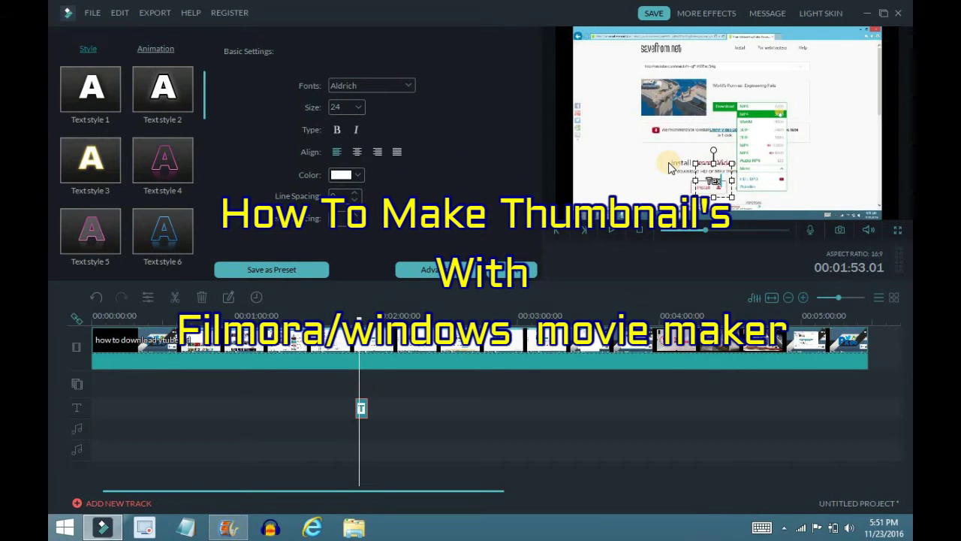
- Enter the caption 'How to download ytube vids' and add 'out virus' to finish the wording
{"action": "type", "text": "How to"}
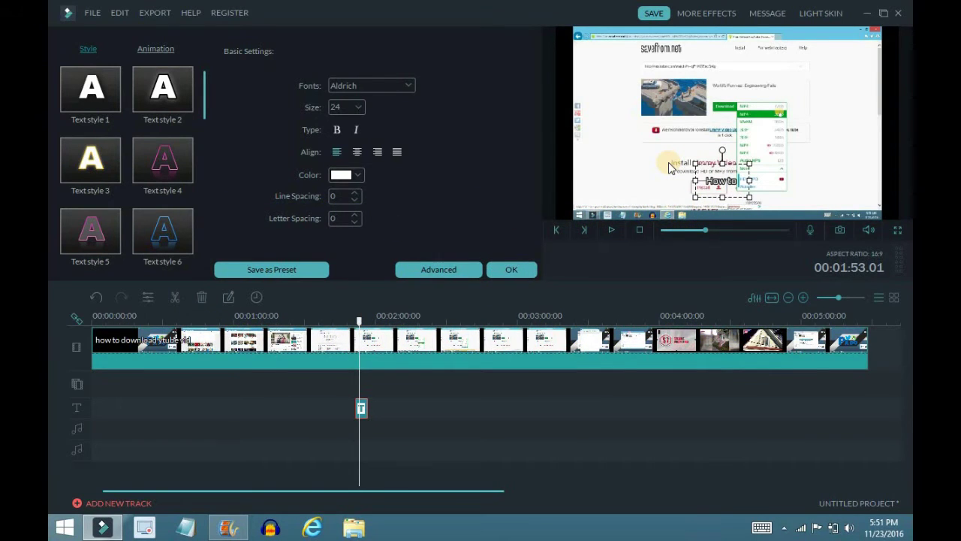
{"action": "type", "text": " do"}
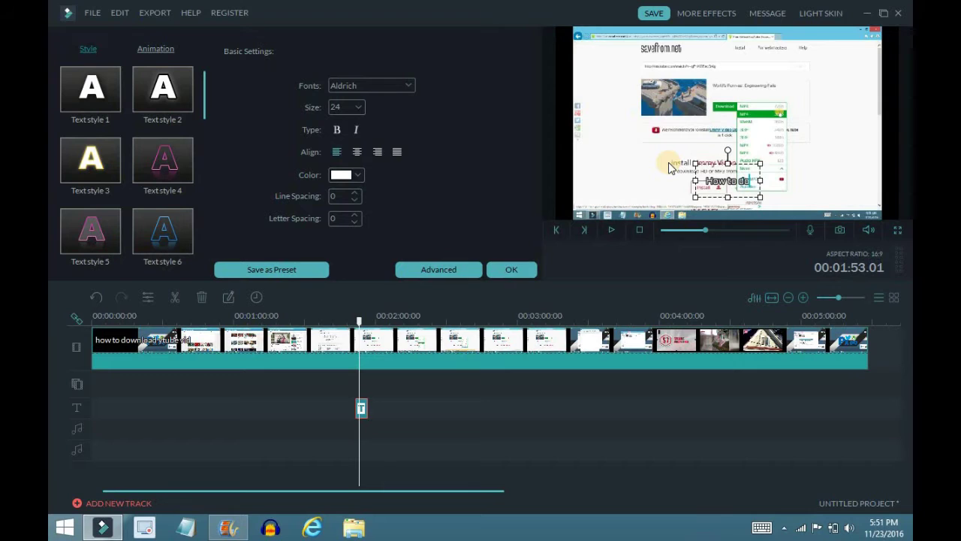
{"action": "type", "text": "wnload"}
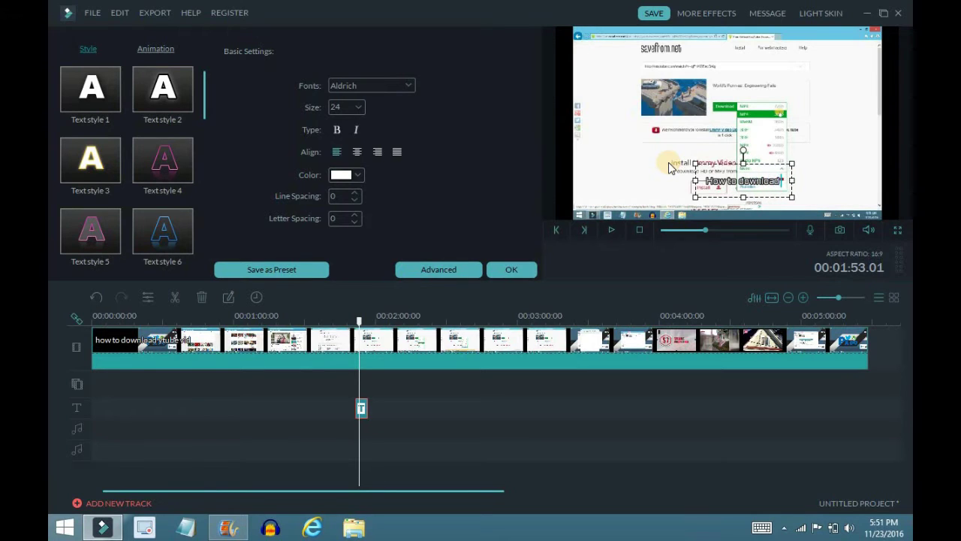
{"action": "type", "text": " ytu"}
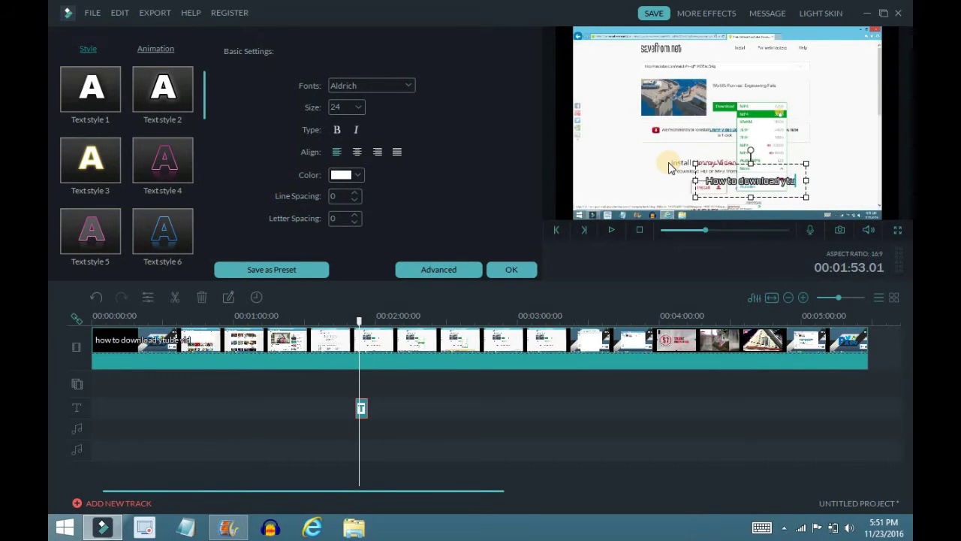
{"action": "type", "text": "be vids"}
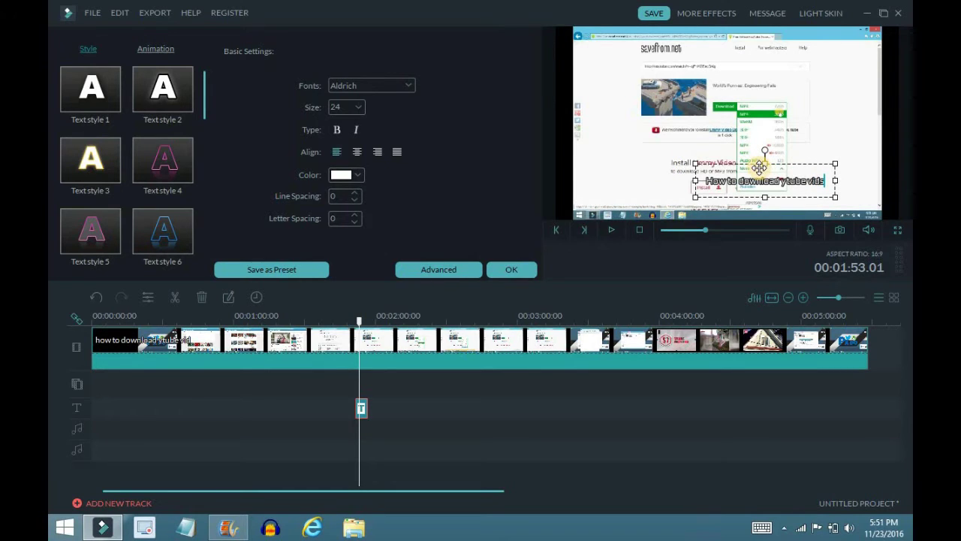
{"action": "left_click_drag", "start_coordinate": [825, 182], "coordinate": [768, 182]}
{"action": "left_click", "coordinate": [846, 128]}
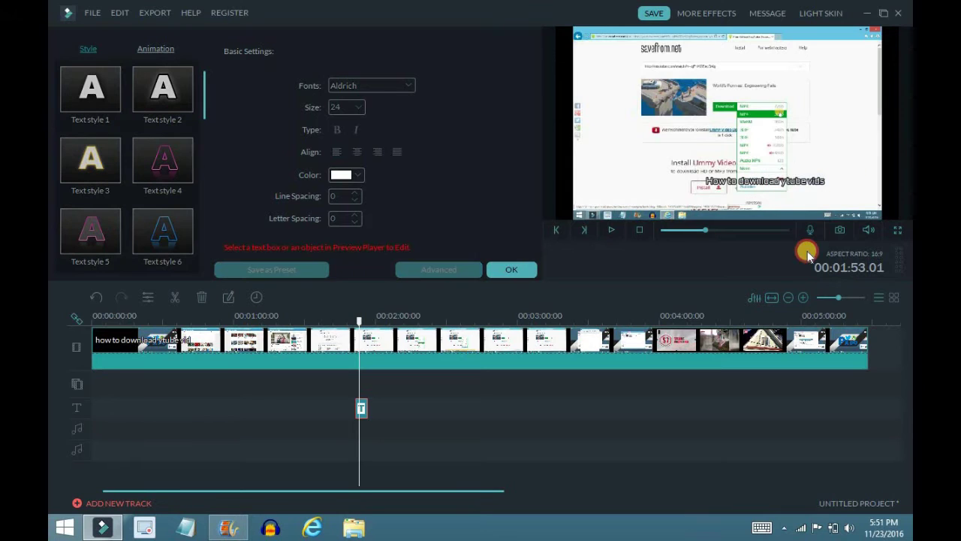
{"action": "left_click", "coordinate": [817, 179]}
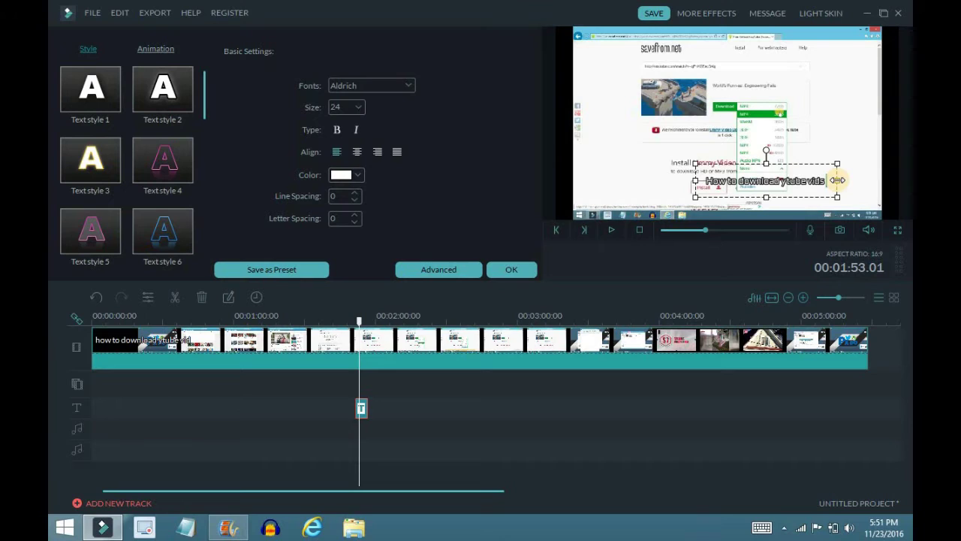
{"action": "type", "text": "out virus"}
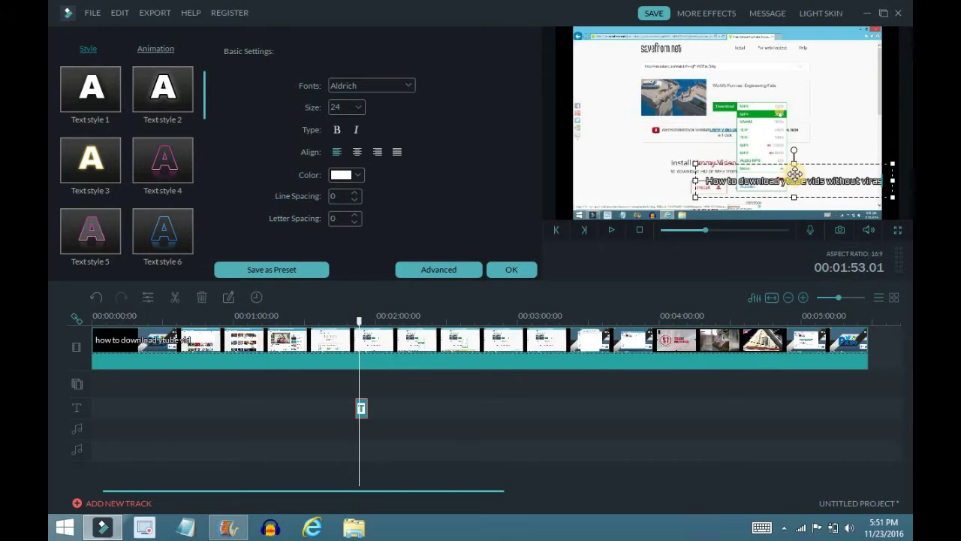
- Move the title up and reshape its box with the resize handles to enlarge the text
{"action": "left_click_drag", "start_coordinate": [790, 162], "coordinate": [733, 47]}
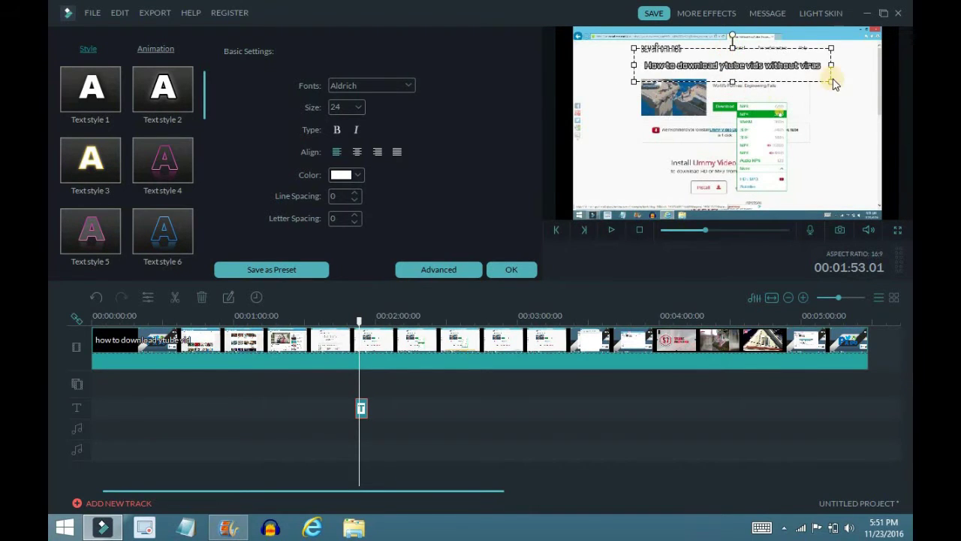
{"action": "left_click_drag", "start_coordinate": [829, 83], "coordinate": [858, 78]}
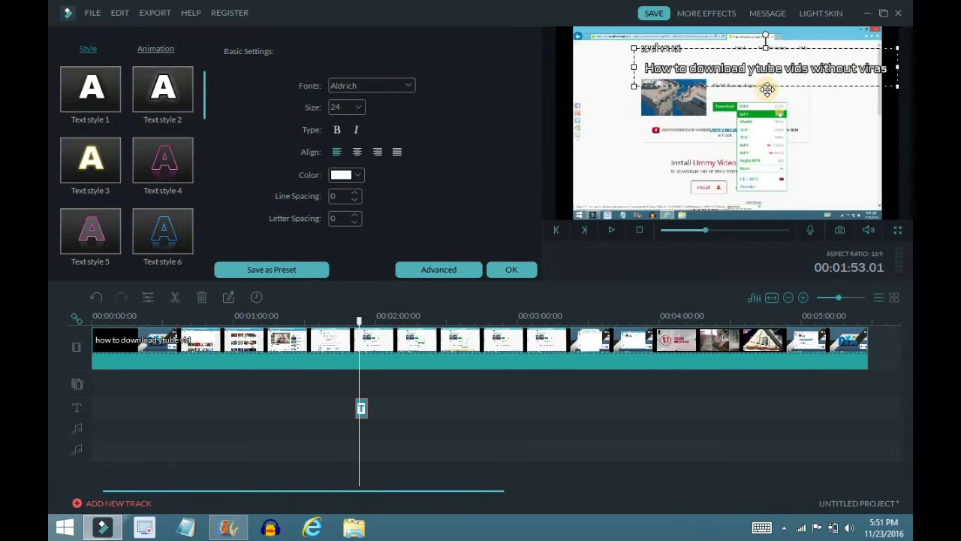
{"action": "left_click_drag", "start_coordinate": [767, 88], "coordinate": [747, 164]}
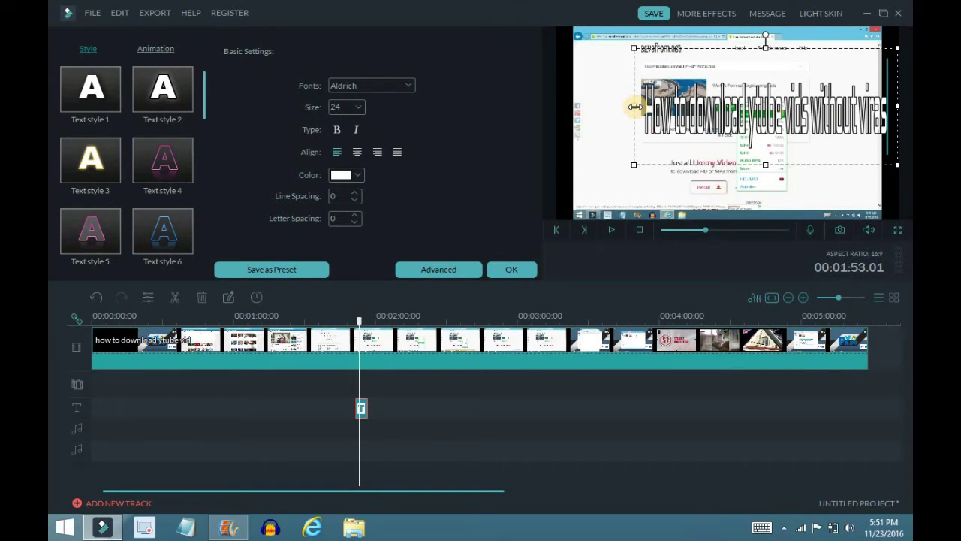
{"action": "left_click_drag", "start_coordinate": [635, 107], "coordinate": [575, 119]}
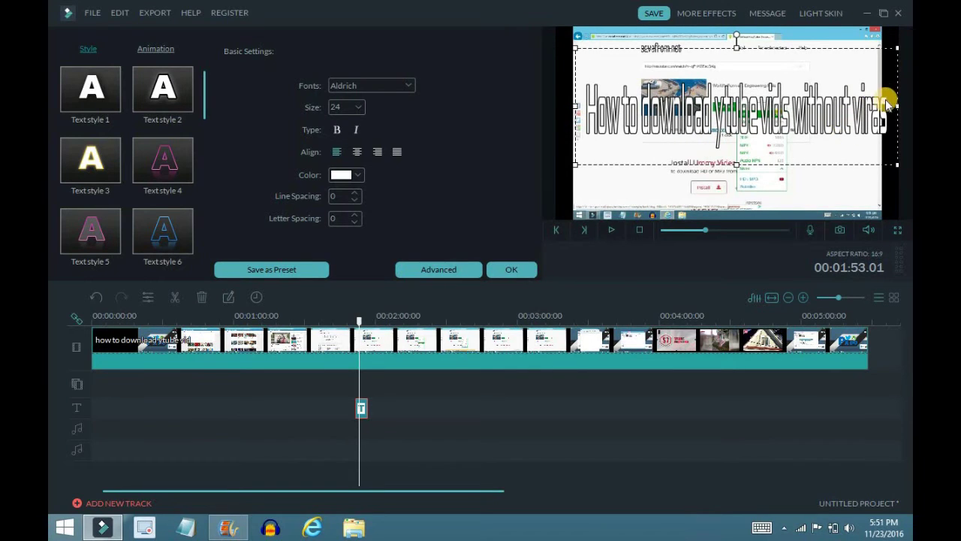
{"action": "left_click_drag", "start_coordinate": [896, 109], "coordinate": [871, 112]}
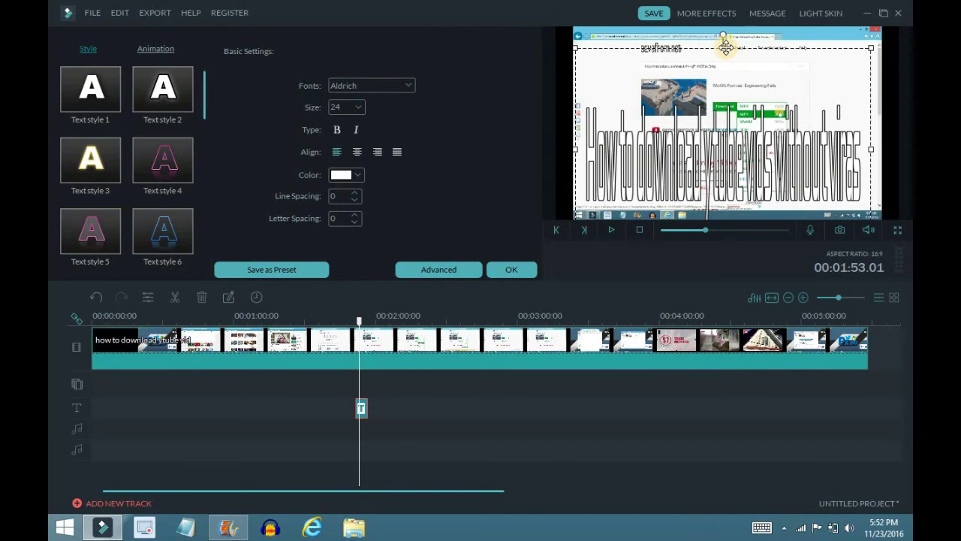
{"action": "left_click_drag", "start_coordinate": [724, 47], "coordinate": [725, 137]}
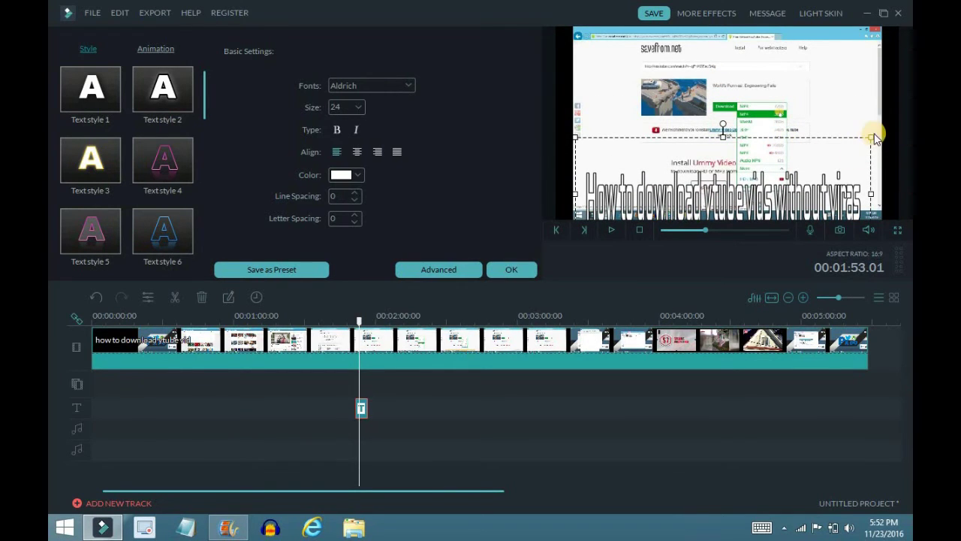
{"action": "left_click_drag", "start_coordinate": [871, 135], "coordinate": [822, 155]}
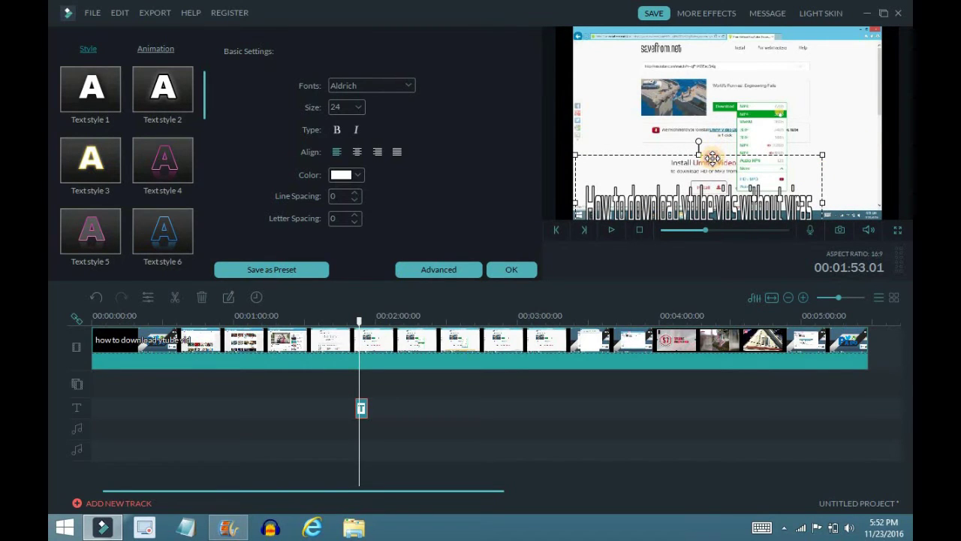
- Reselect the title and drag it up to the upper middle of the frame
{"action": "left_click", "coordinate": [781, 126]}
{"action": "left_click", "coordinate": [715, 203]}
{"action": "left_click_drag", "start_coordinate": [706, 150], "coordinate": [732, 69]}
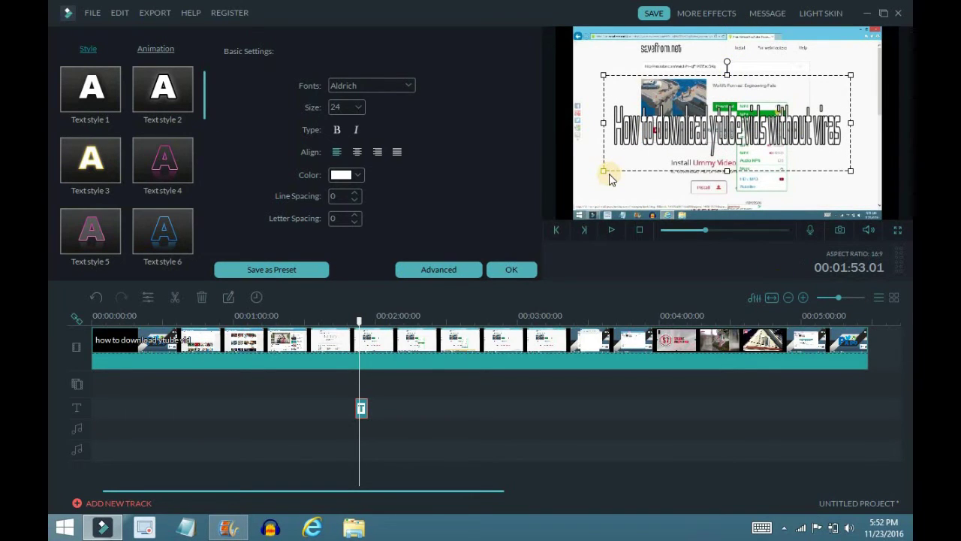
- Confirm the title settings, capture Snapshot_1 of the titled frame, and check it in the media library
{"action": "left_click", "coordinate": [526, 270]}
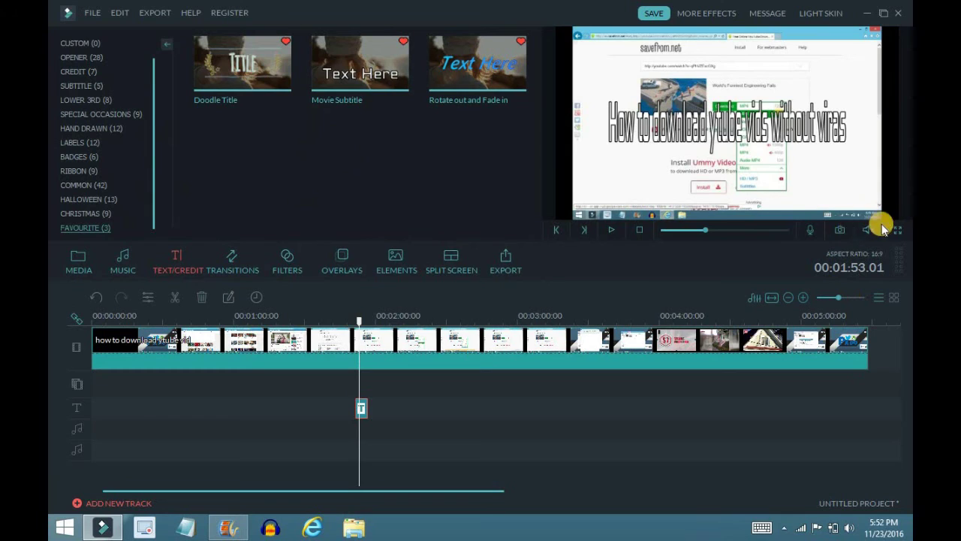
{"action": "left_click", "coordinate": [840, 230]}
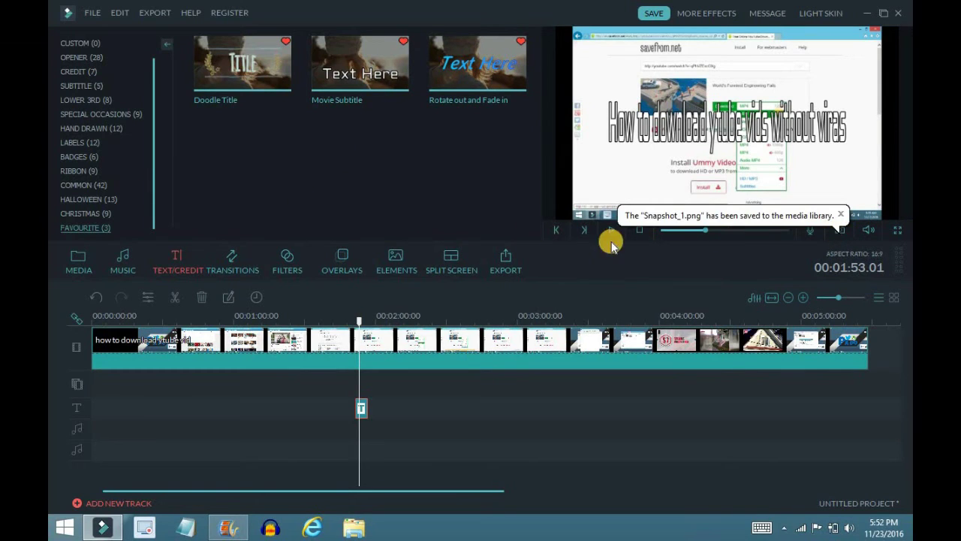
{"action": "left_click", "coordinate": [78, 263]}
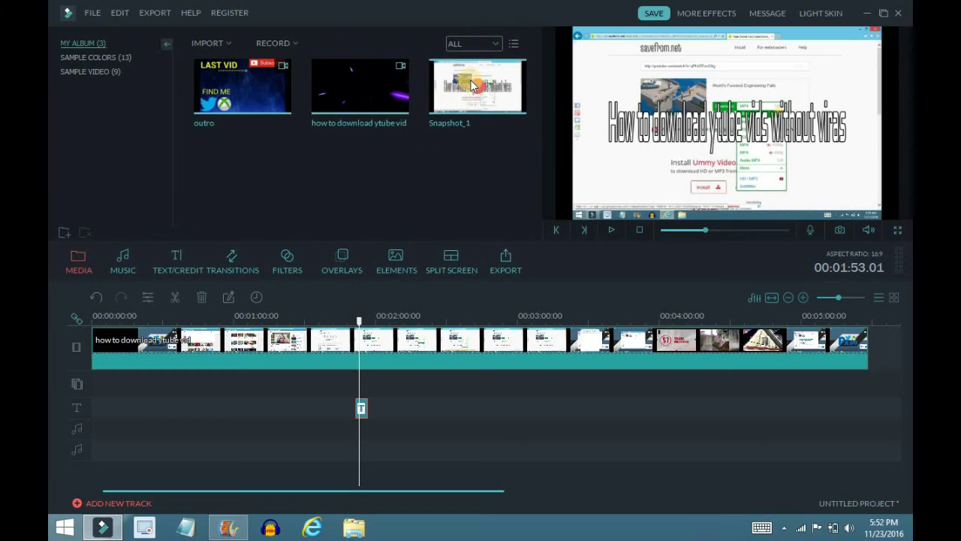
{"action": "left_click", "coordinate": [490, 86]}
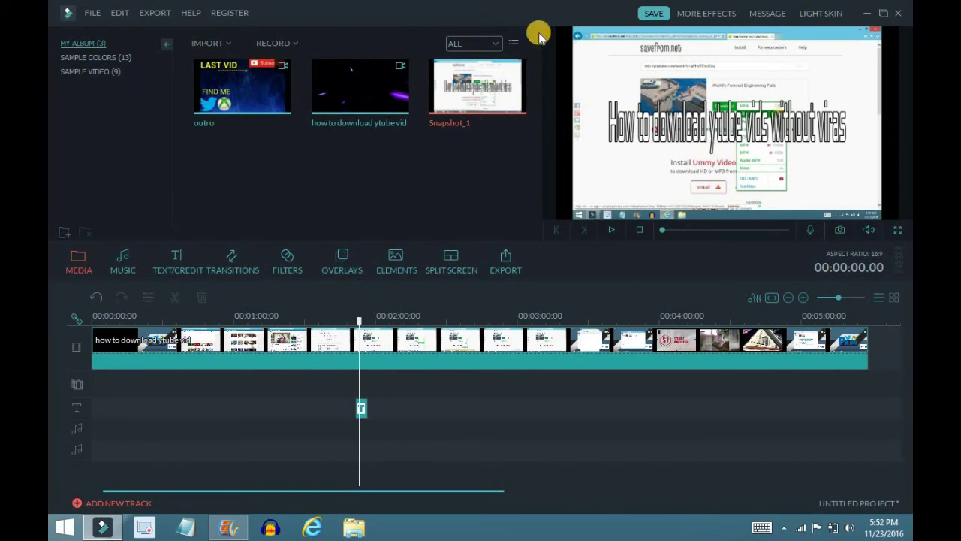
{"action": "left_click", "coordinate": [491, 170]}
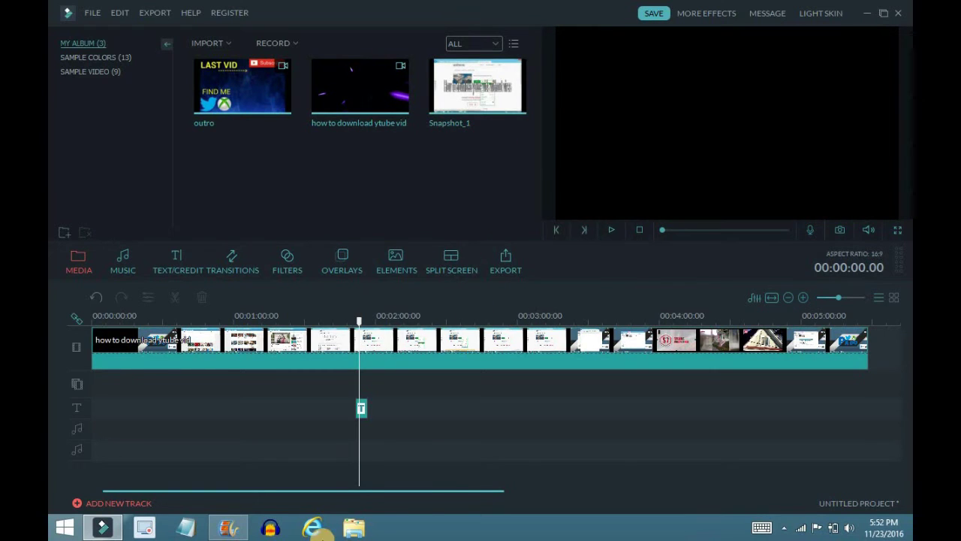
- In File Explorer, go to Documents > Wondershare Filmora > UserSource > Snapshot
{"action": "left_click", "coordinate": [358, 529]}
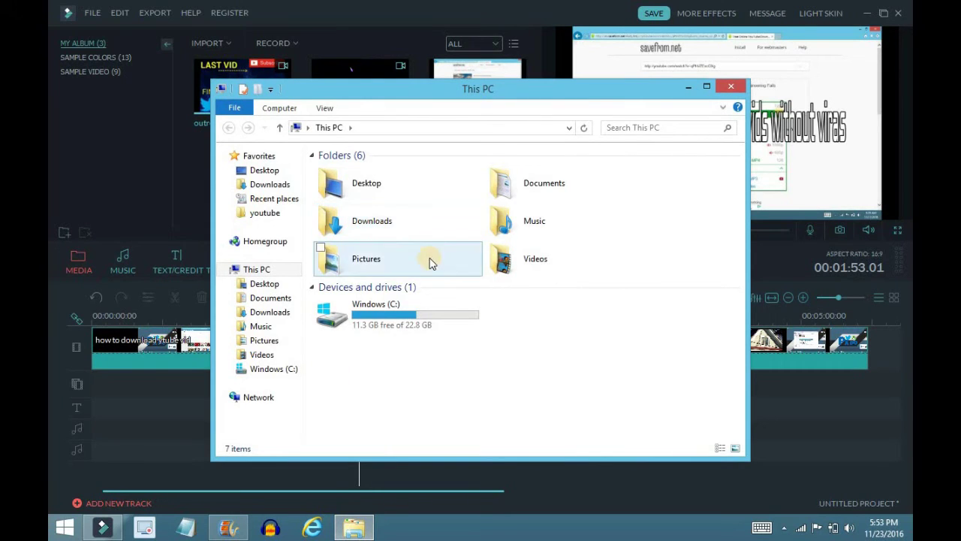
{"action": "double_click", "coordinate": [573, 186]}
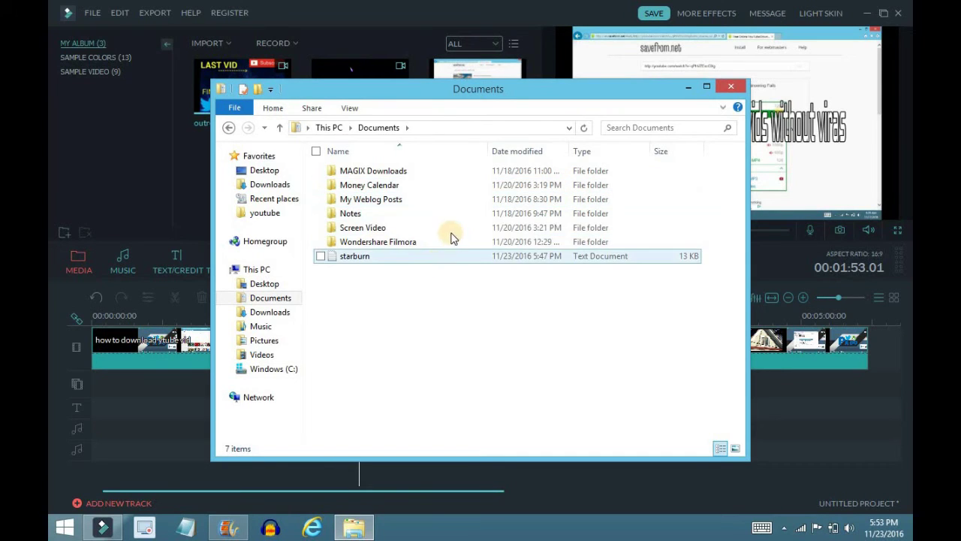
{"action": "double_click", "coordinate": [467, 241]}
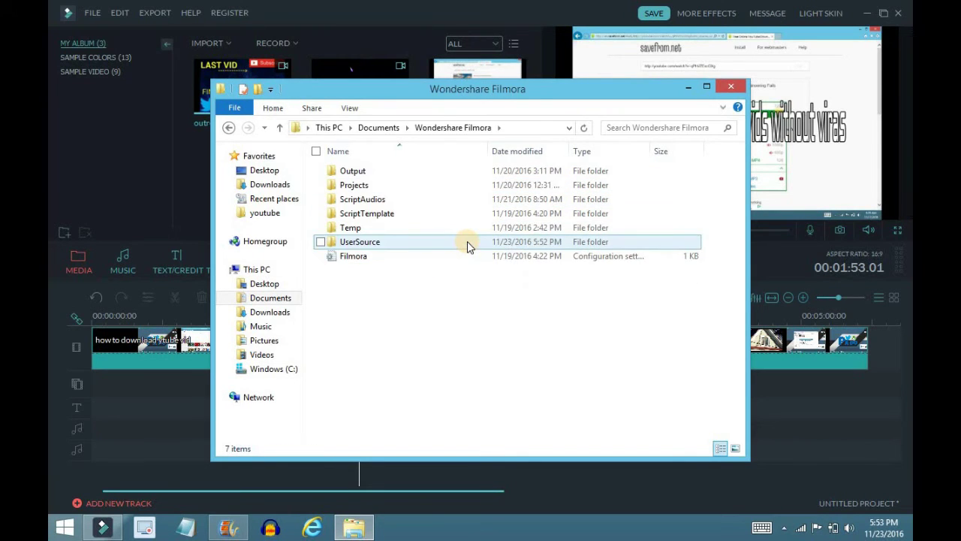
{"action": "double_click", "coordinate": [467, 242]}
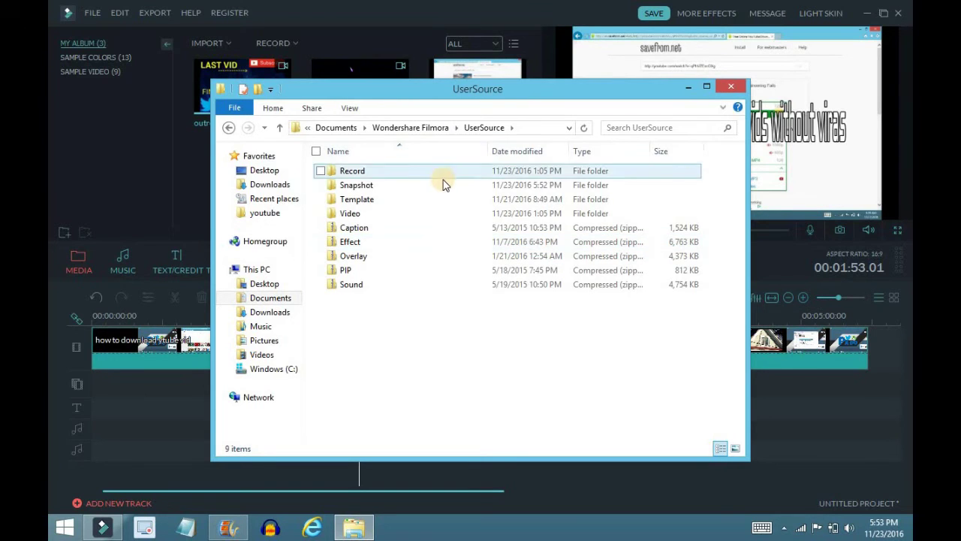
{"action": "double_click", "coordinate": [441, 184]}
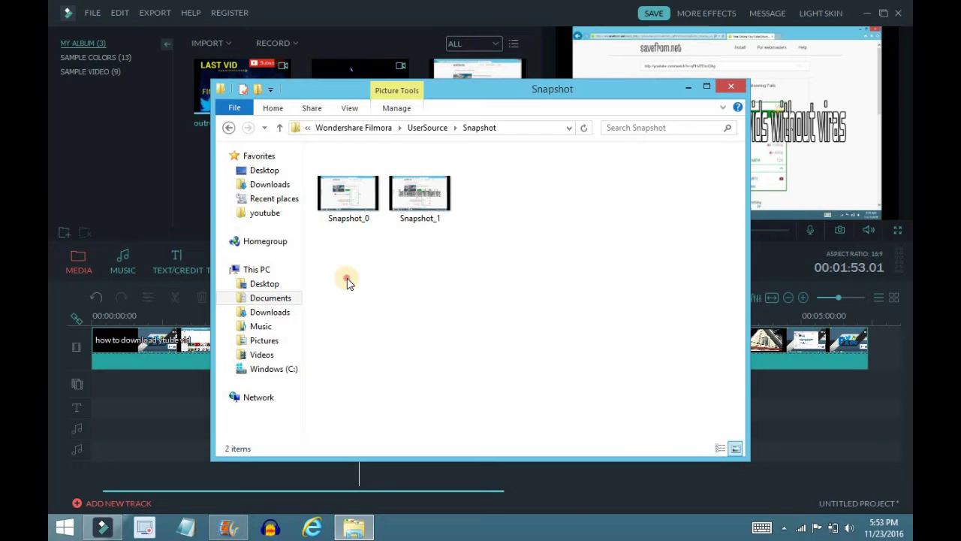
- Delete the old Snapshot_0 image and open Snapshot_1 for viewing
{"action": "left_click_drag", "start_coordinate": [346, 278], "coordinate": [328, 130]}
{"action": "key", "text": "Delete"}
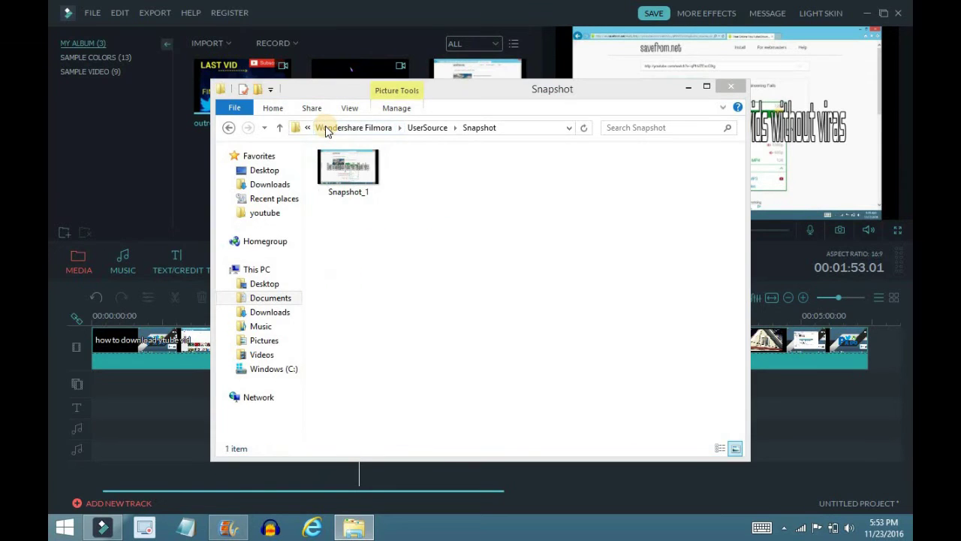
{"action": "double_click", "coordinate": [360, 175]}
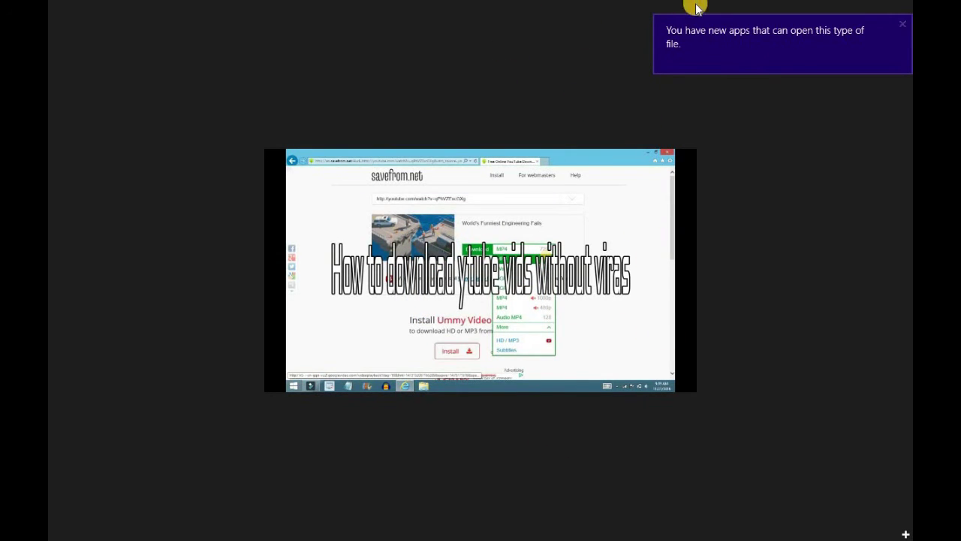
- Dismiss the Photos notification, close the Snapshot_1 view, and leave the Photos app
{"action": "left_click", "coordinate": [902, 25]}
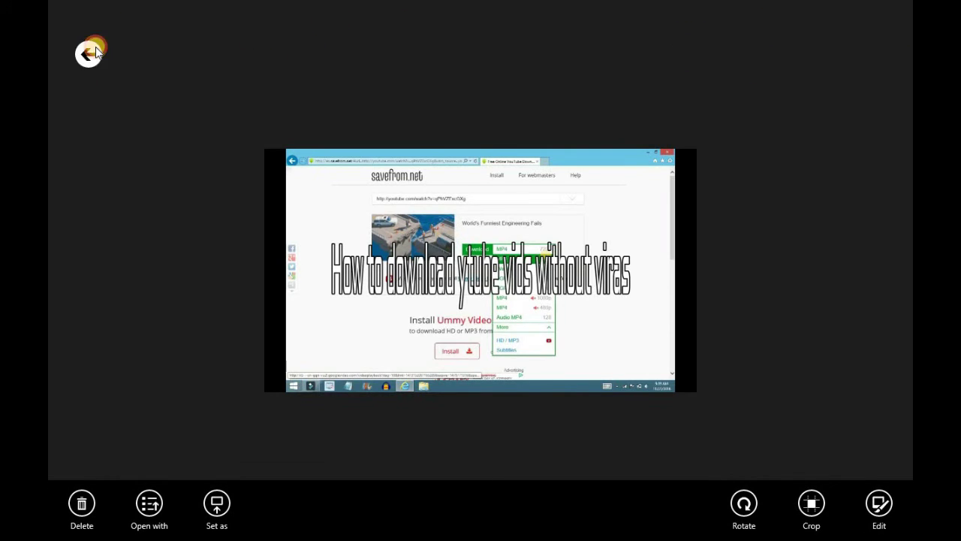
{"action": "left_click", "coordinate": [91, 49]}
{"action": "key", "text": "super+c"}
{"action": "key", "text": "super"}
{"action": "key", "text": "super"}
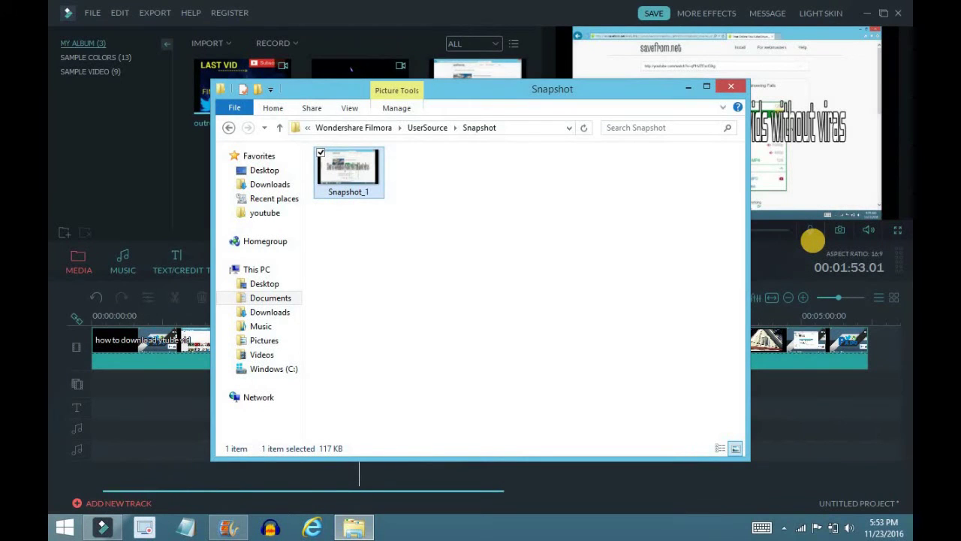
- Close the Snapshot folder, delete the title clip from Filmora's text track, and minimize Filmora
{"action": "left_click", "coordinate": [732, 89]}
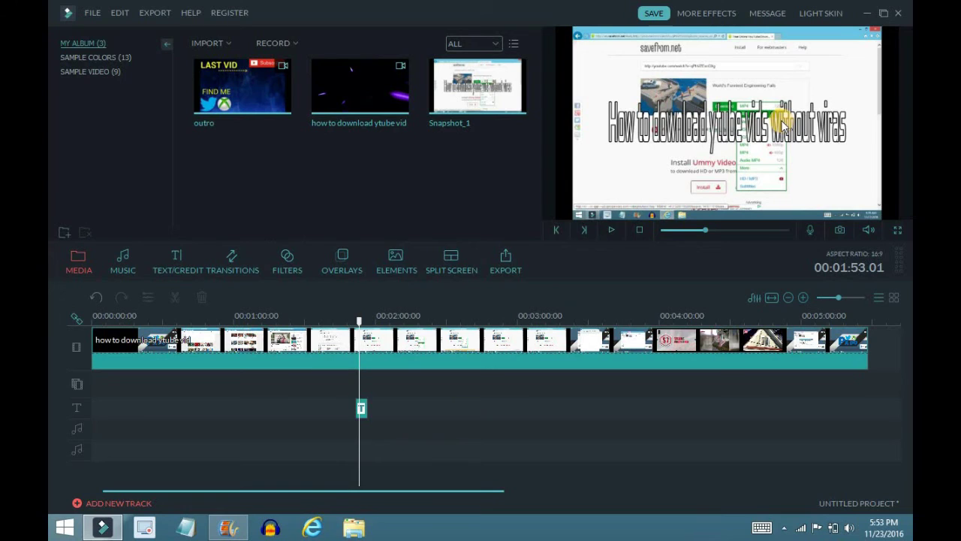
{"action": "left_click_drag", "start_coordinate": [367, 427], "coordinate": [345, 397]}
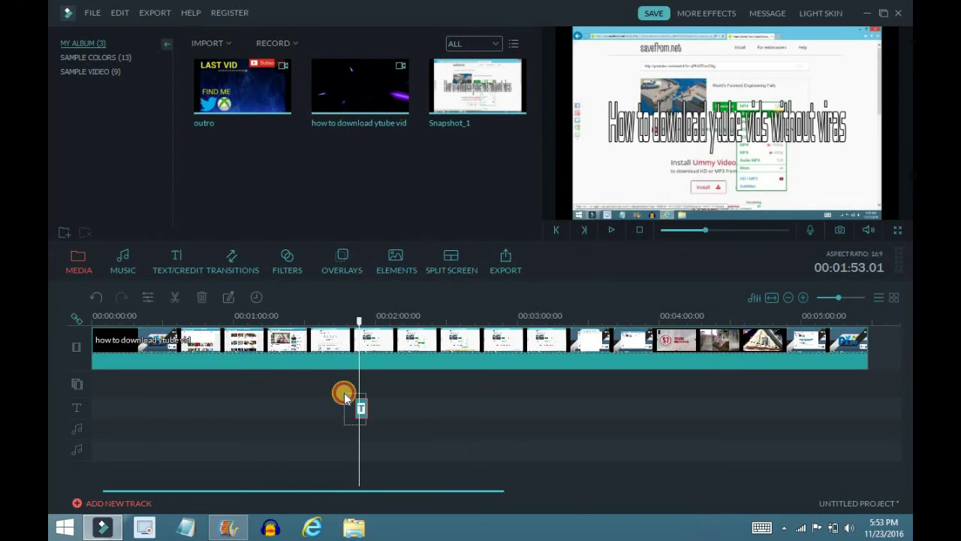
{"action": "key", "text": "Delete"}
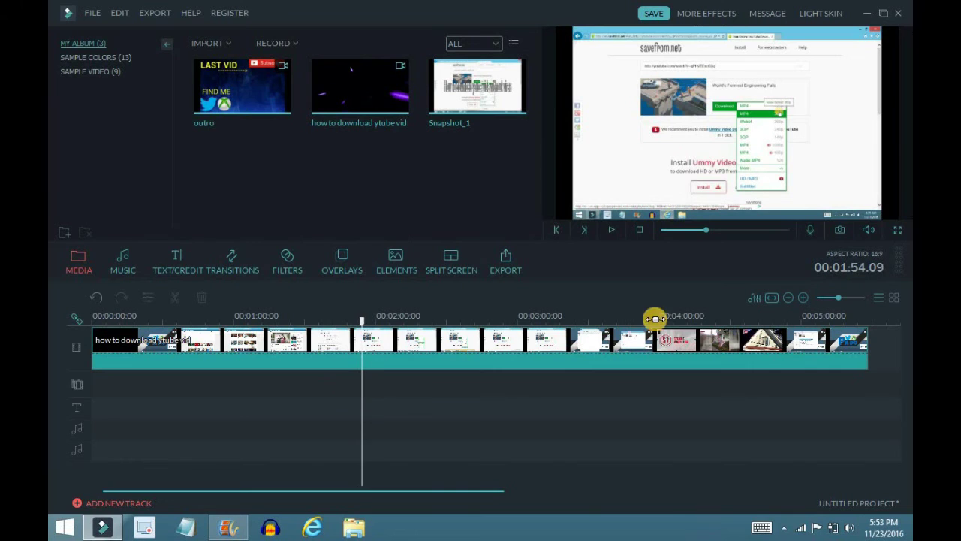
{"action": "left_click", "coordinate": [866, 14]}
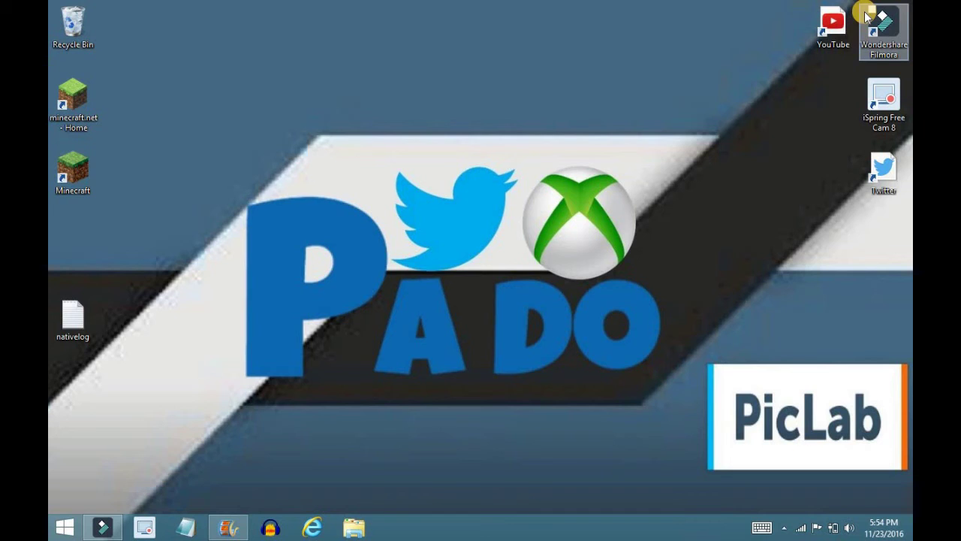
- Add the outro video from Pictures > youtube > youtube to the Movie Maker storyboard
{"action": "mouse_move", "coordinate": [237, 531]}
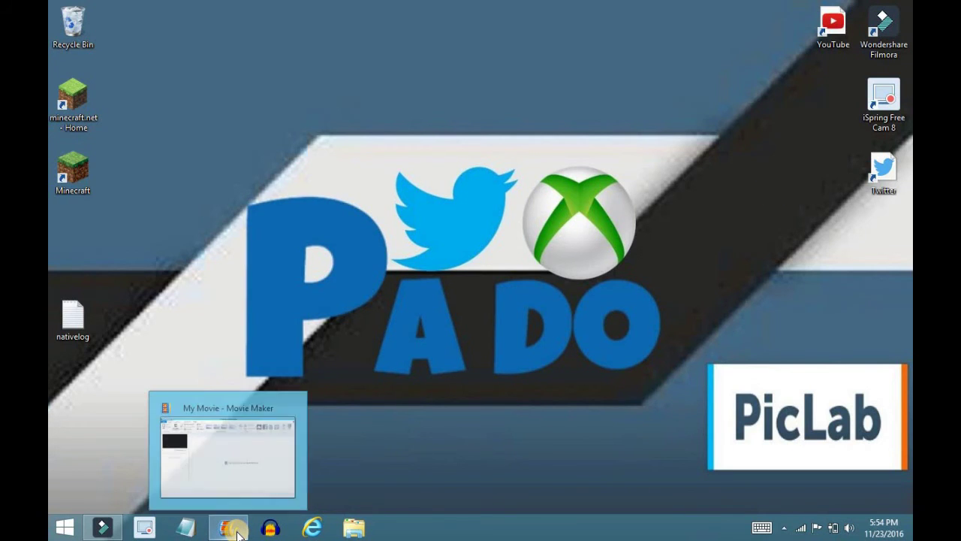
{"action": "left_click", "coordinate": [237, 532]}
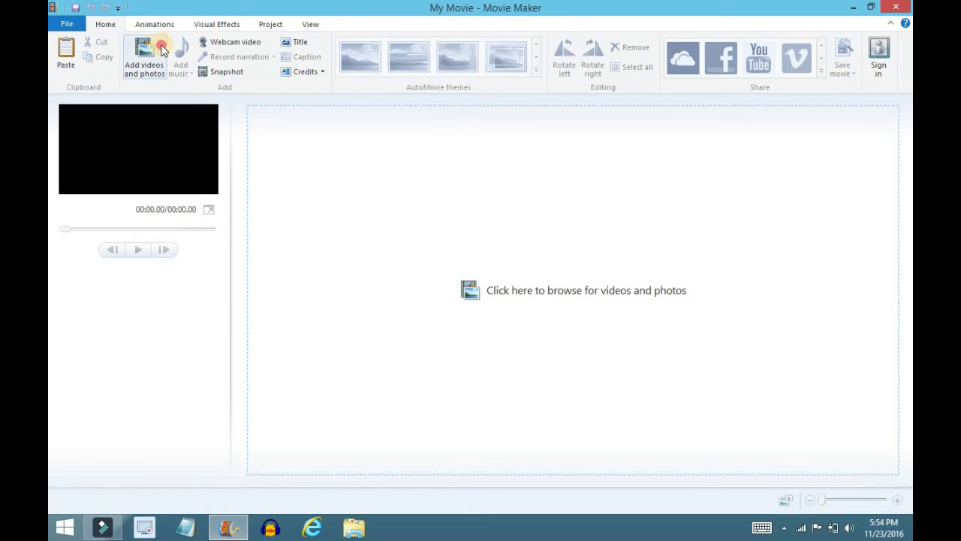
{"action": "left_click", "coordinate": [160, 45]}
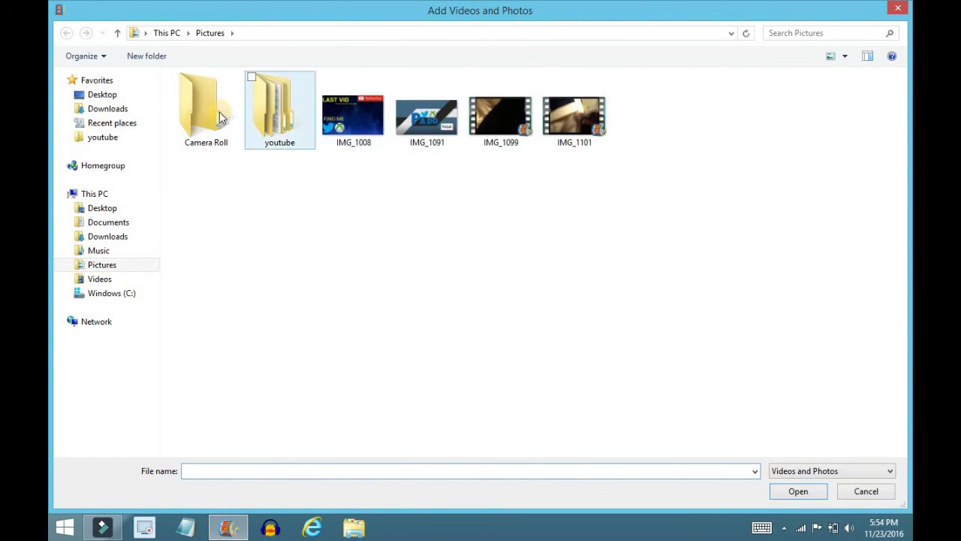
{"action": "left_click", "coordinate": [289, 113]}
{"action": "double_click", "coordinate": [288, 113]}
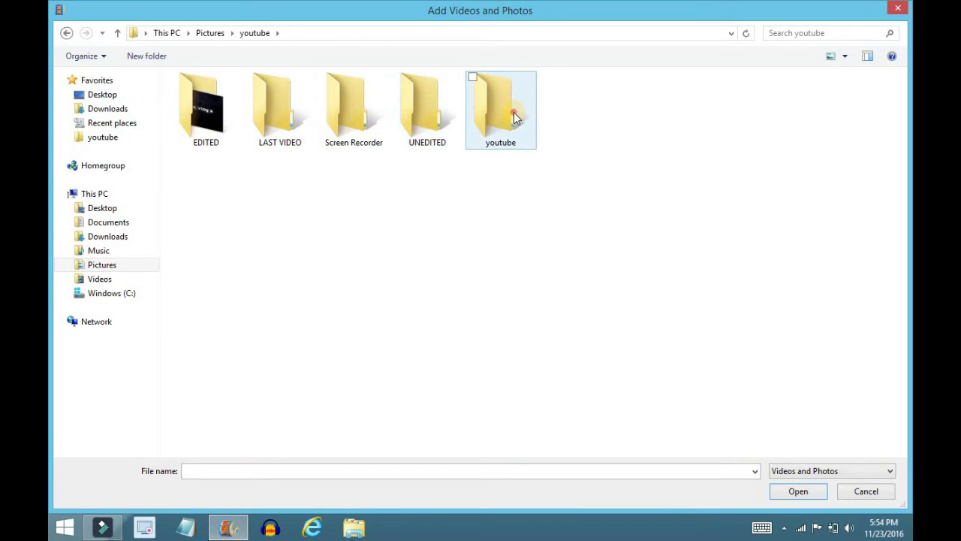
{"action": "double_click", "coordinate": [516, 114]}
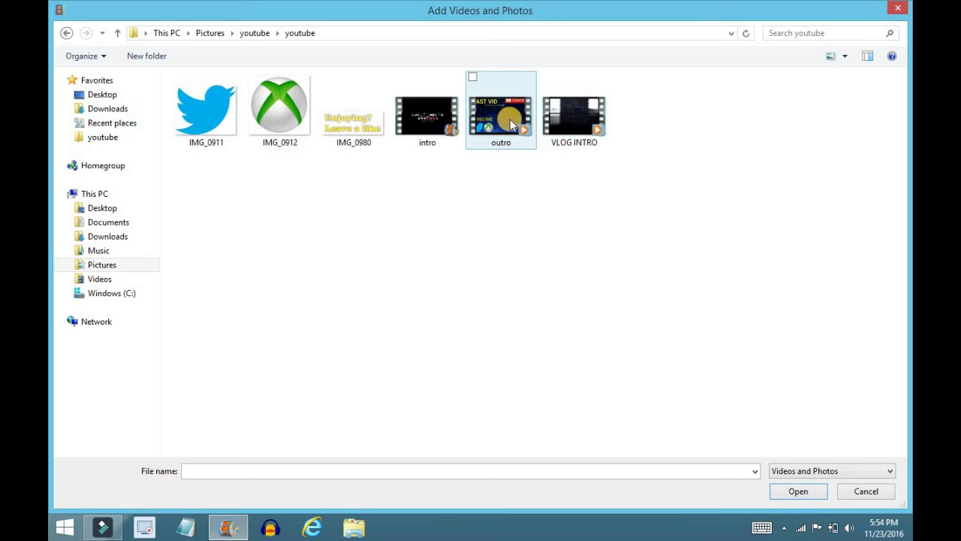
{"action": "double_click", "coordinate": [510, 119]}
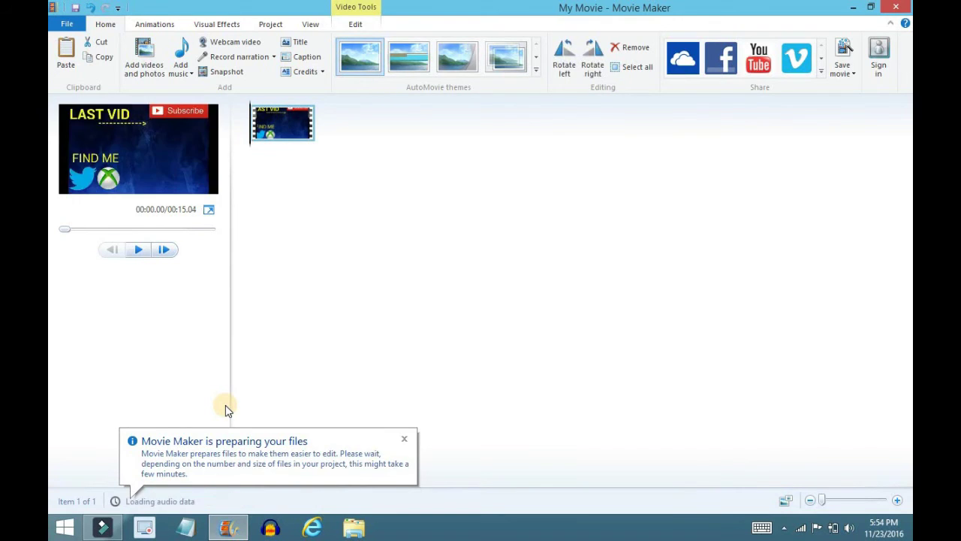
- Preview the outro clip, pause it, and rewind to the start
{"action": "key", "text": "space"}
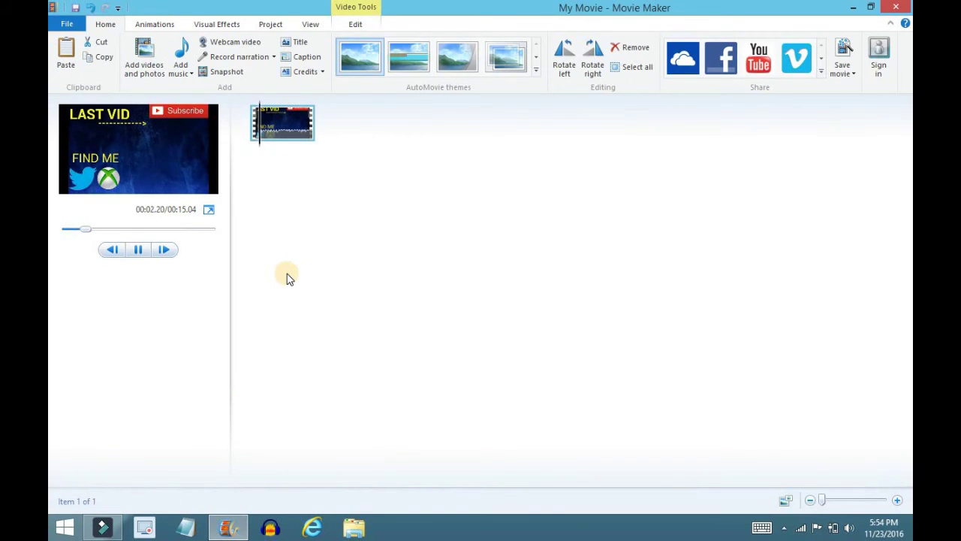
{"action": "key", "text": "space"}
{"action": "left_click", "coordinate": [199, 118]}
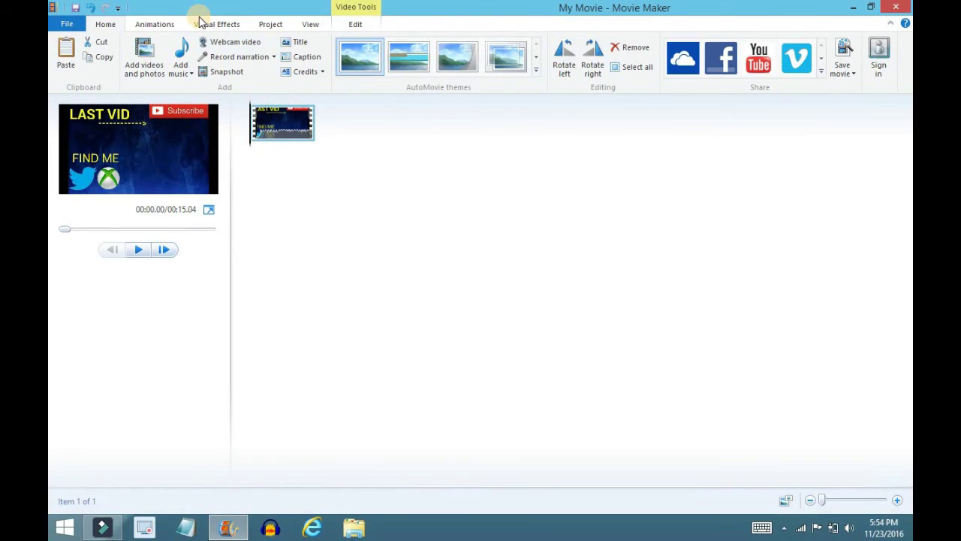
- Set the outro clip's video volume to minimum in Video Tools Edit to mute it
{"action": "left_click", "coordinate": [301, 21]}
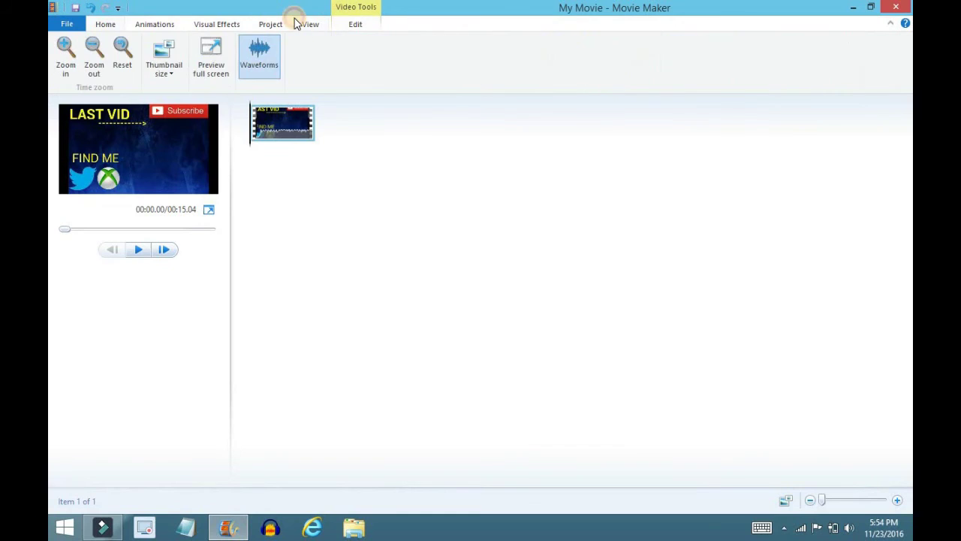
{"action": "left_click", "coordinate": [363, 18]}
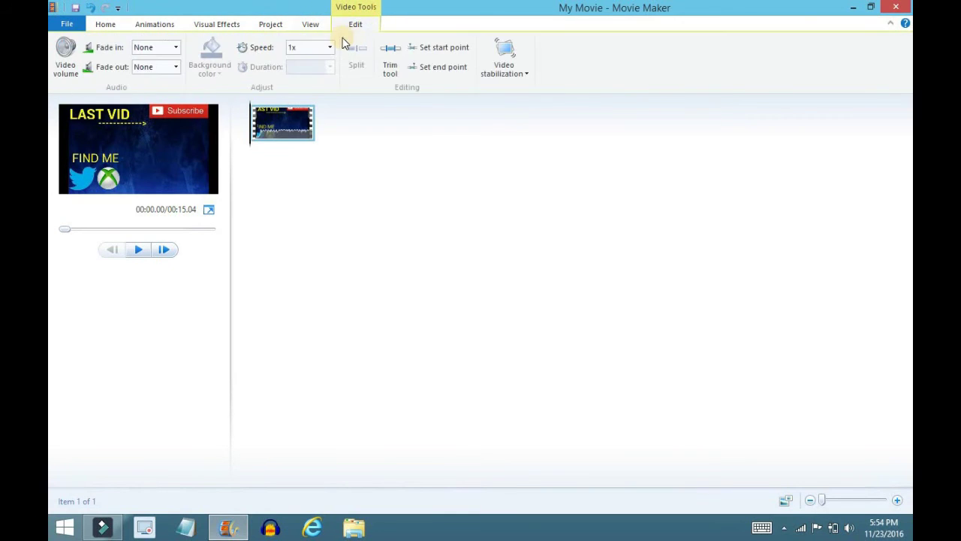
{"action": "left_click", "coordinate": [58, 73]}
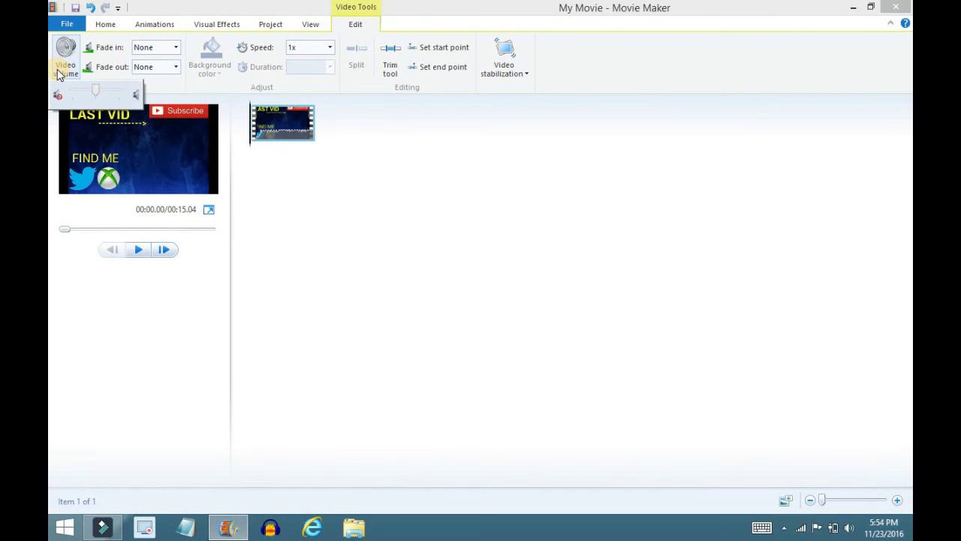
{"action": "left_click", "coordinate": [55, 95]}
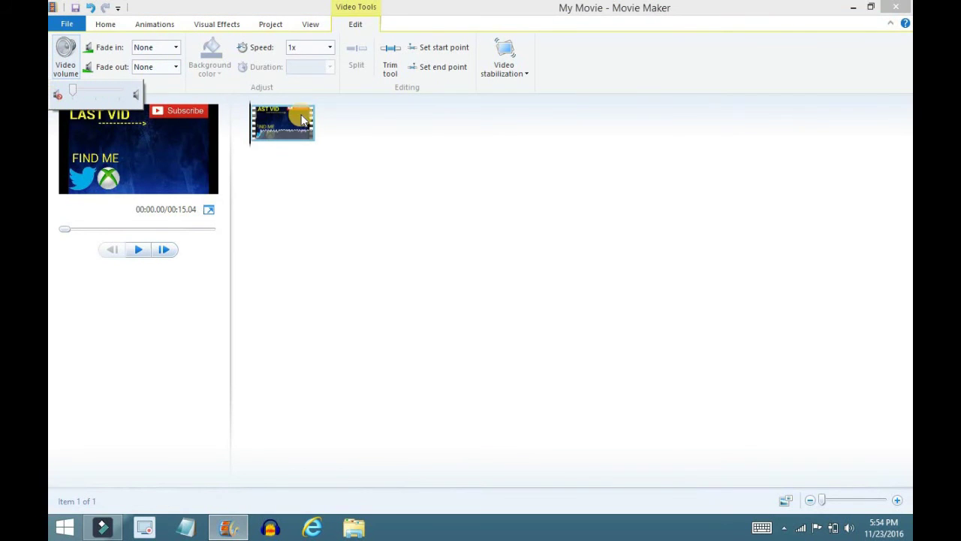
{"action": "left_click", "coordinate": [423, 208]}
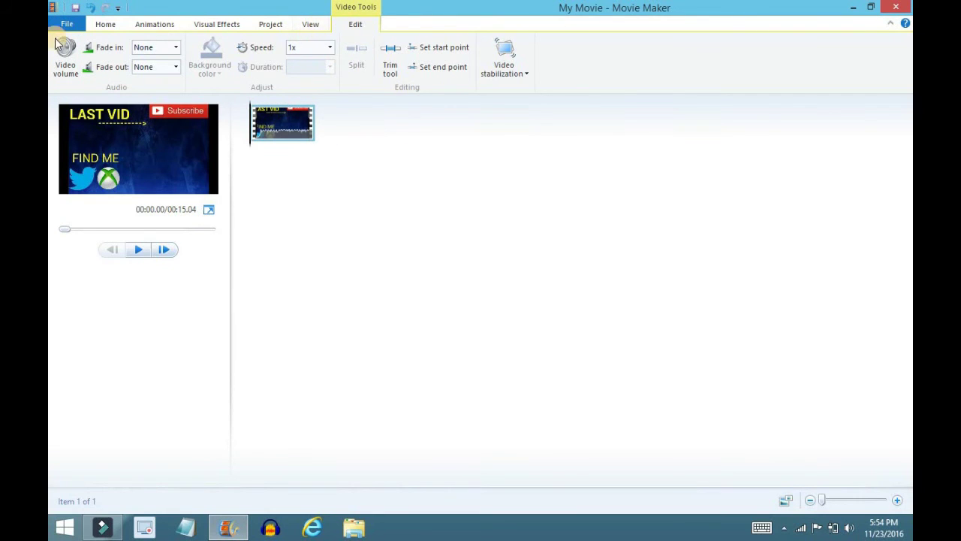
{"action": "left_click", "coordinate": [105, 24]}
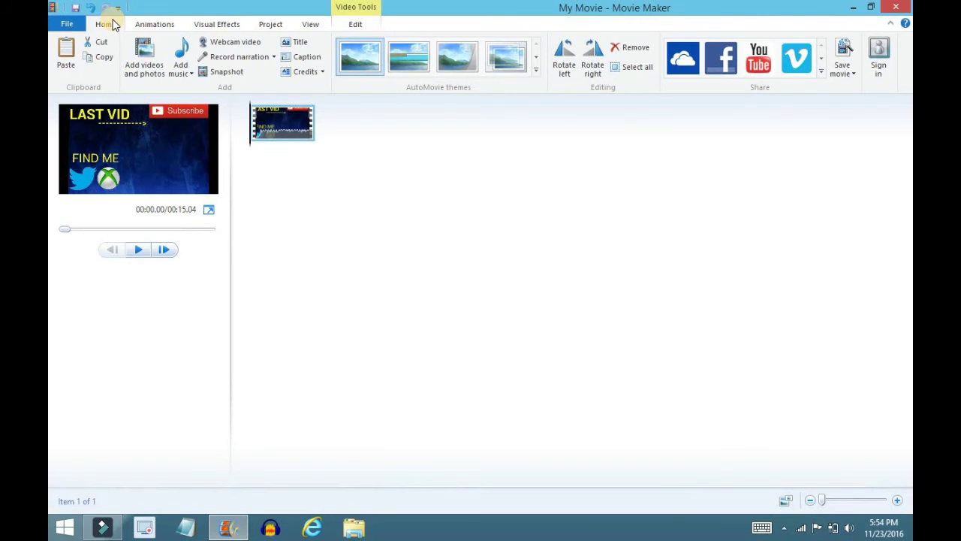
- Save a snapshot of the outro frame to Pictures and remove the added snapshot clip from the storyboard
{"action": "left_click", "coordinate": [240, 72]}
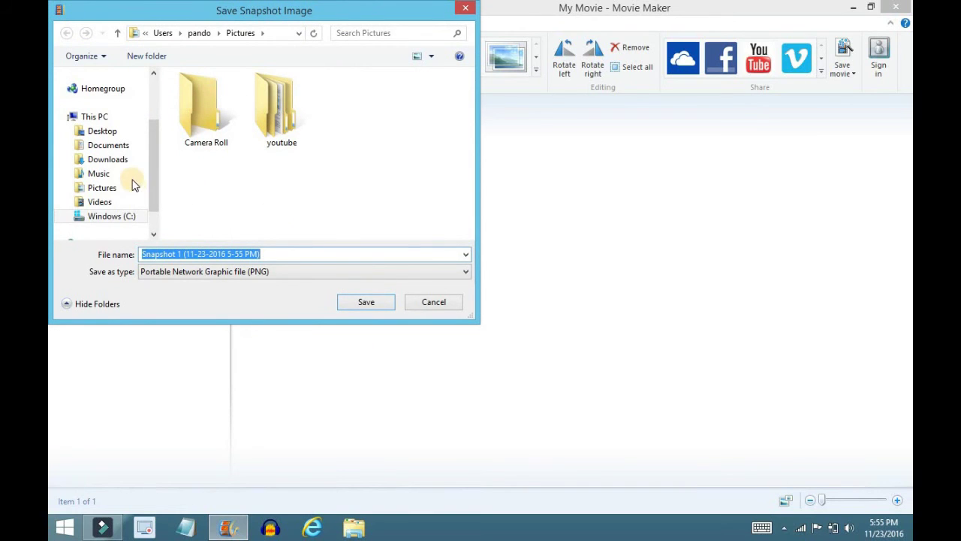
{"action": "left_click", "coordinate": [133, 194]}
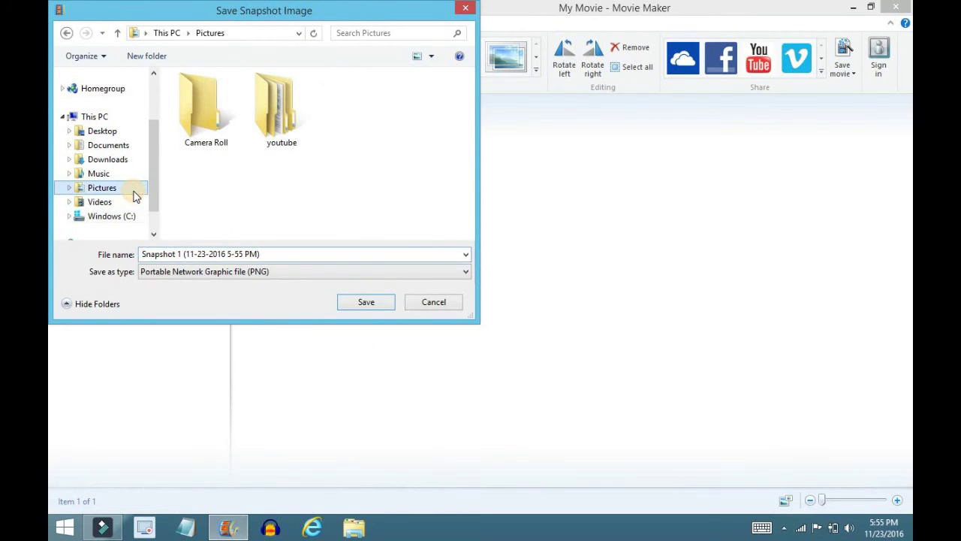
{"action": "left_click", "coordinate": [365, 305]}
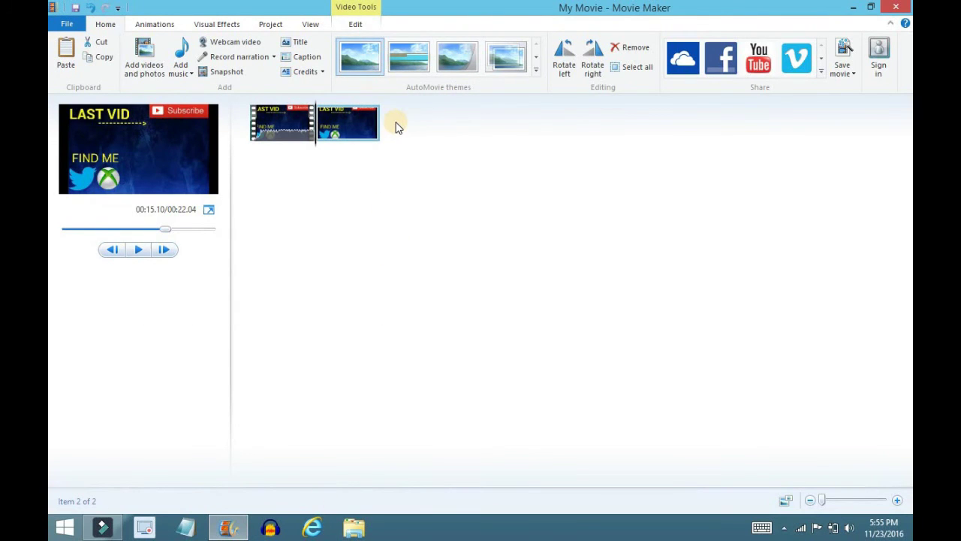
{"action": "key", "text": "Delete"}
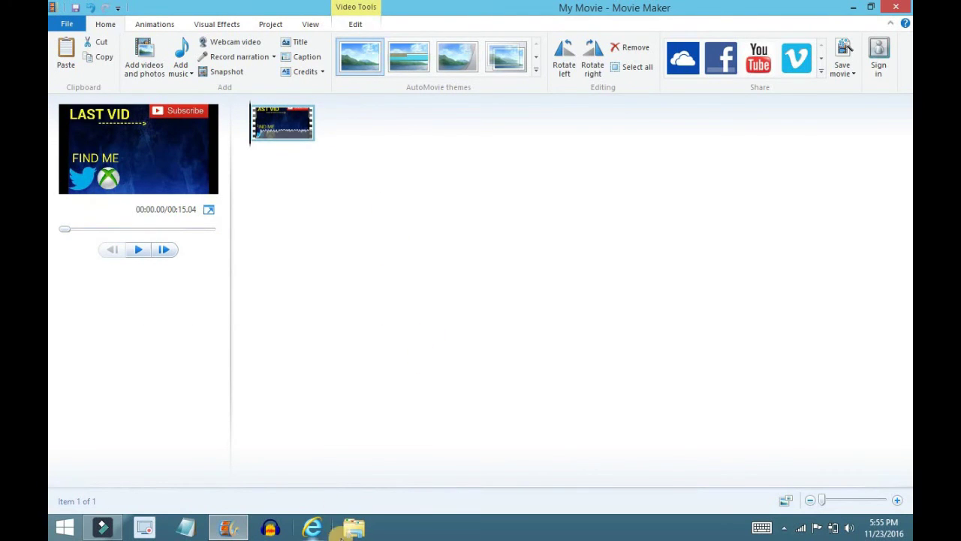
{"action": "left_click", "coordinate": [353, 528]}
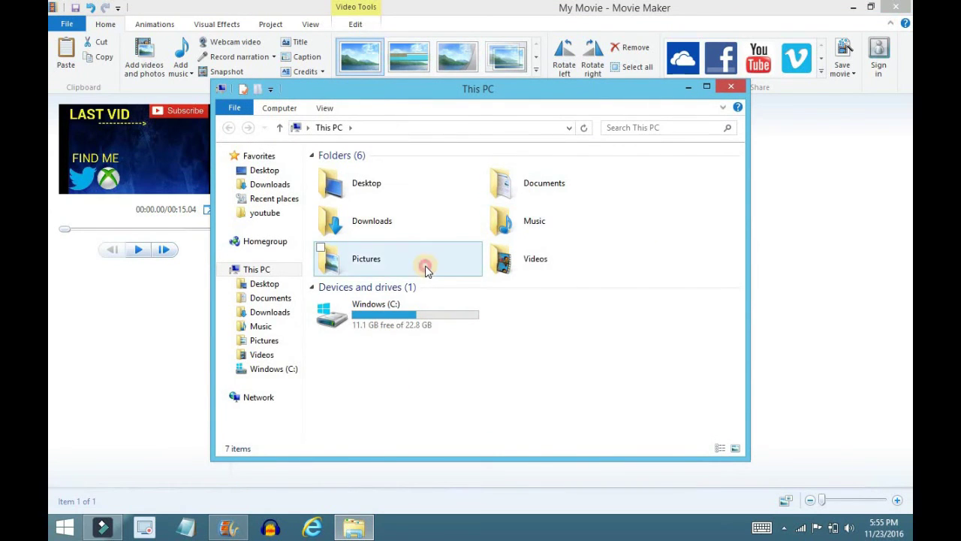
- Delete Snapshot 1 and the four IMG videos from the Pictures folder
{"action": "double_click", "coordinate": [425, 269]}
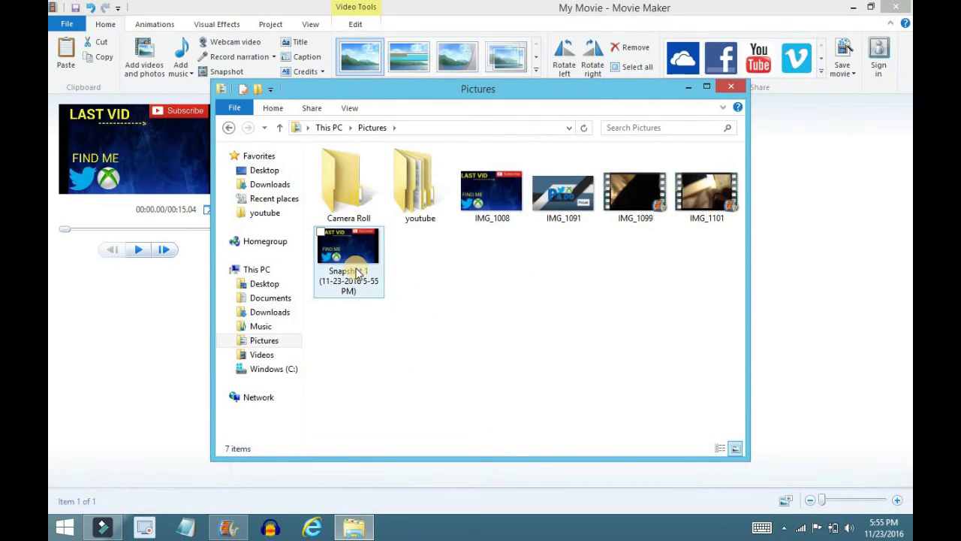
{"action": "left_click_drag", "start_coordinate": [466, 310], "coordinate": [325, 289]}
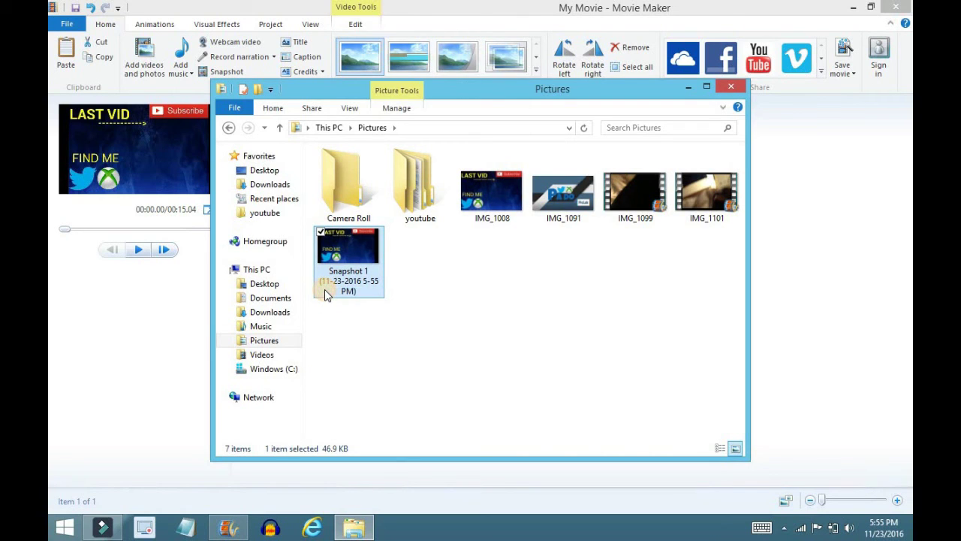
{"action": "key", "text": "Delete"}
{"action": "left_click_drag", "start_coordinate": [502, 264], "coordinate": [699, 172]}
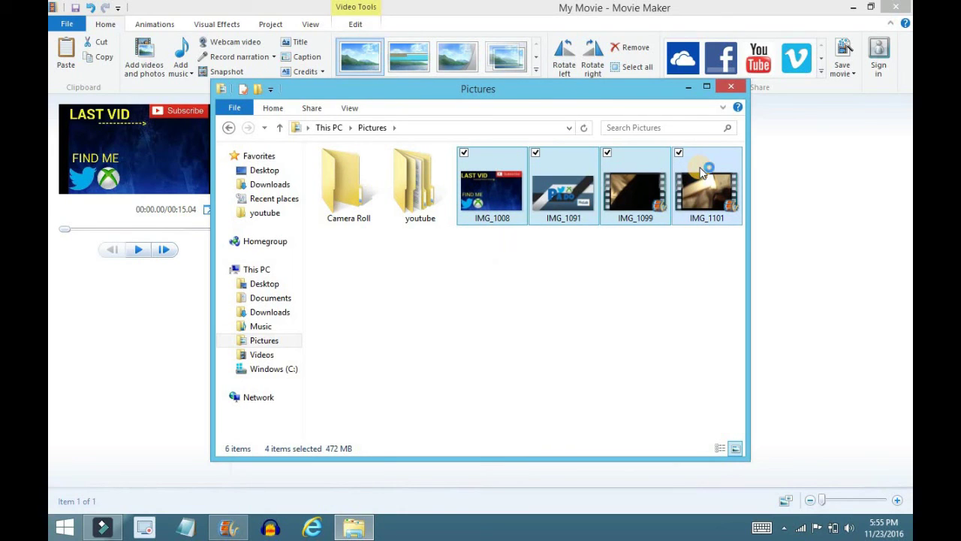
{"action": "key", "text": "Delete"}
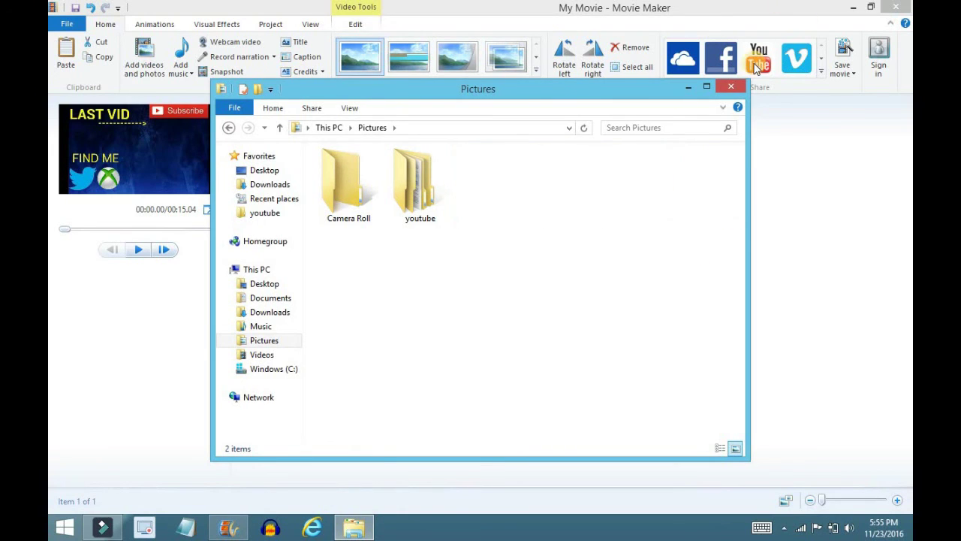
- Close the Pictures folder and quit Movie Maker without saving the My Movie project
{"action": "left_click", "coordinate": [731, 87]}
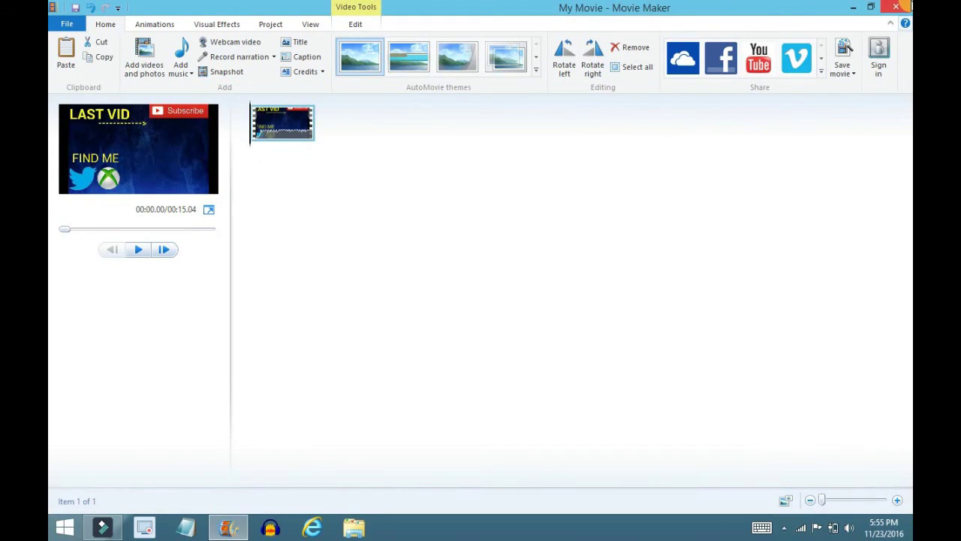
{"action": "left_click", "coordinate": [909, 6]}
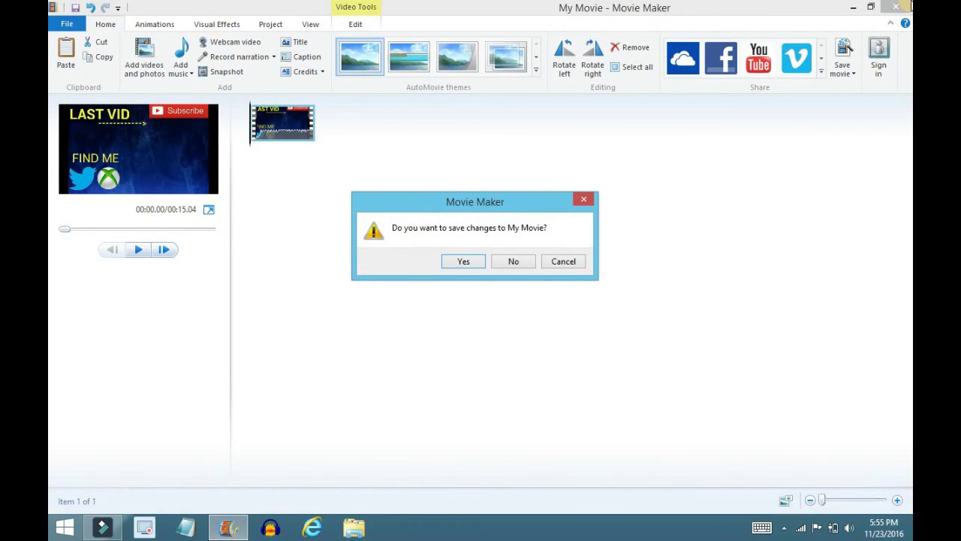
{"action": "left_click", "coordinate": [467, 261]}
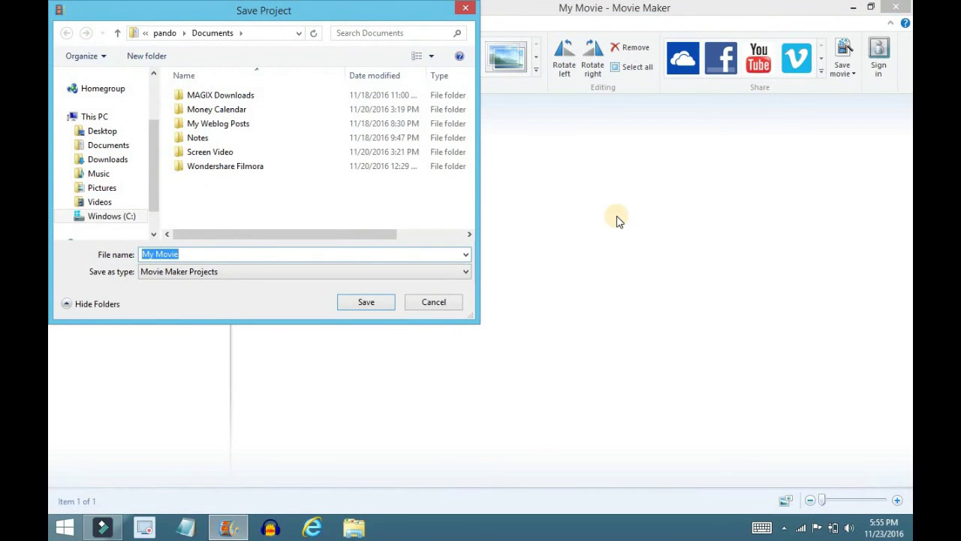
{"action": "left_click", "coordinate": [443, 305]}
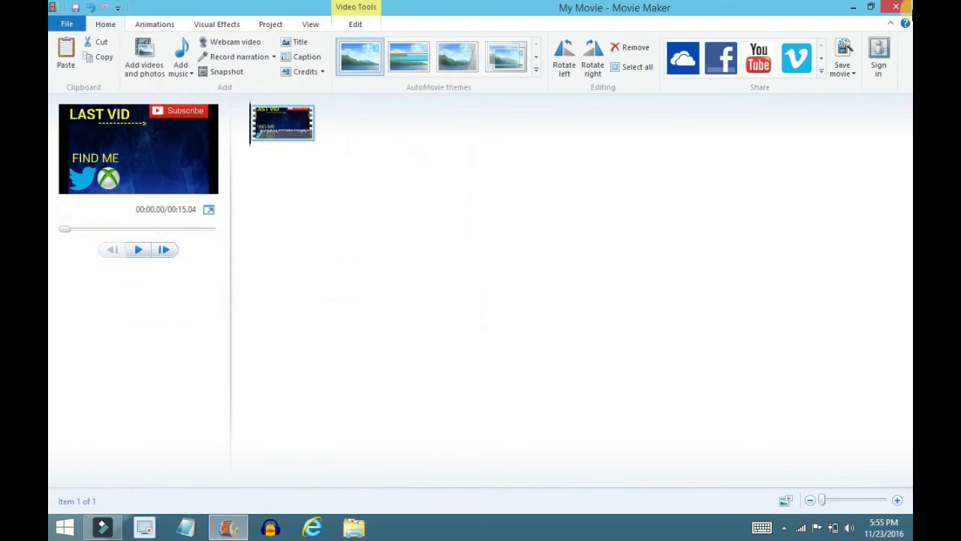
{"action": "left_click", "coordinate": [896, 7]}
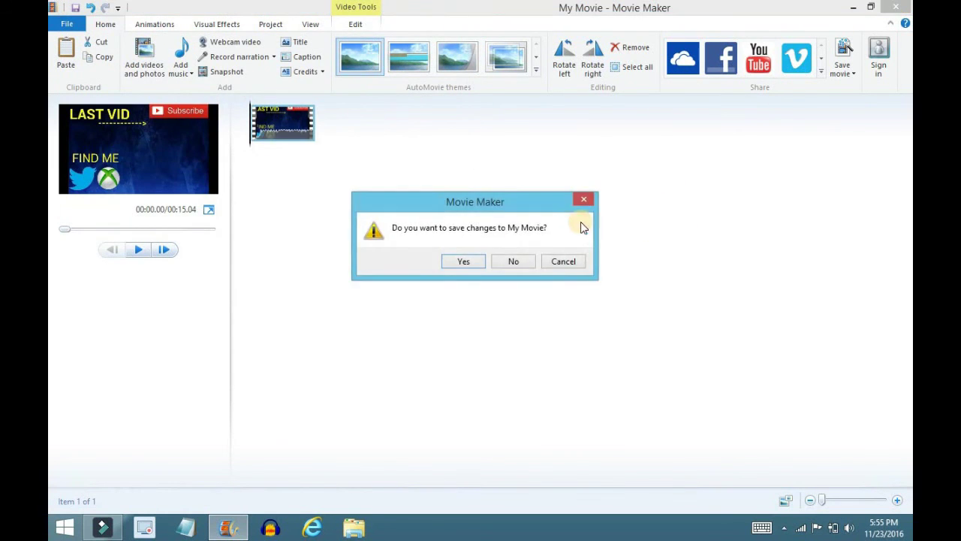
{"action": "left_click", "coordinate": [525, 261]}
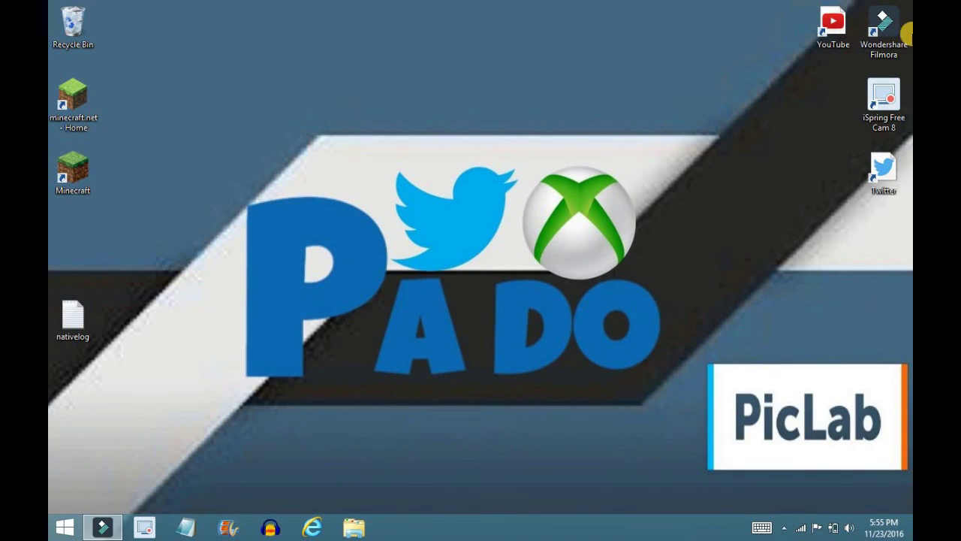